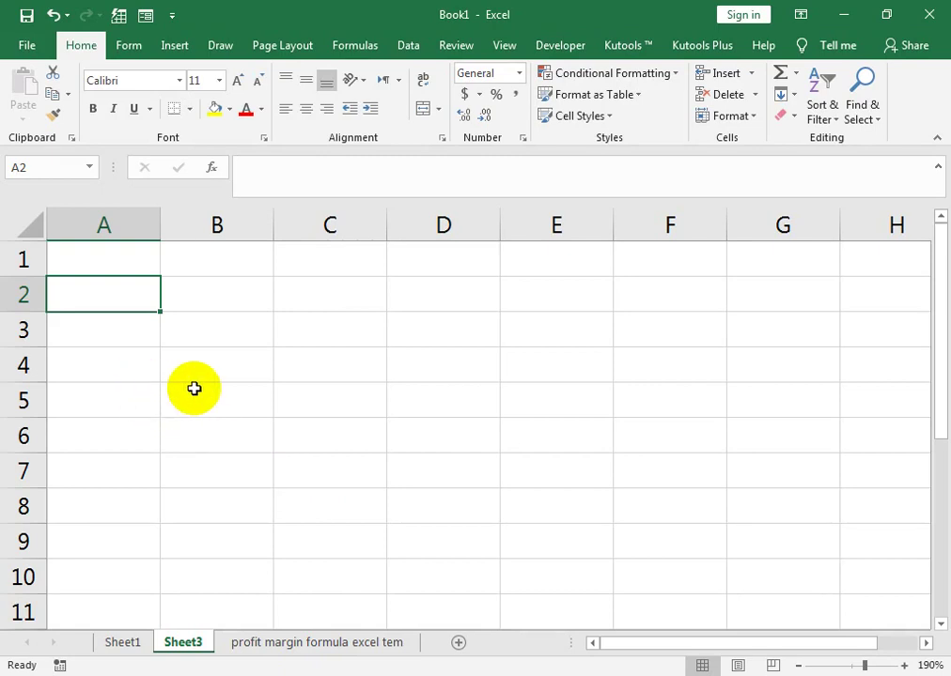
Enter the headers S no, Name and Wholesale in A2:C2.
text(S no)
key(Tab)
text(Name)
key(Tab)
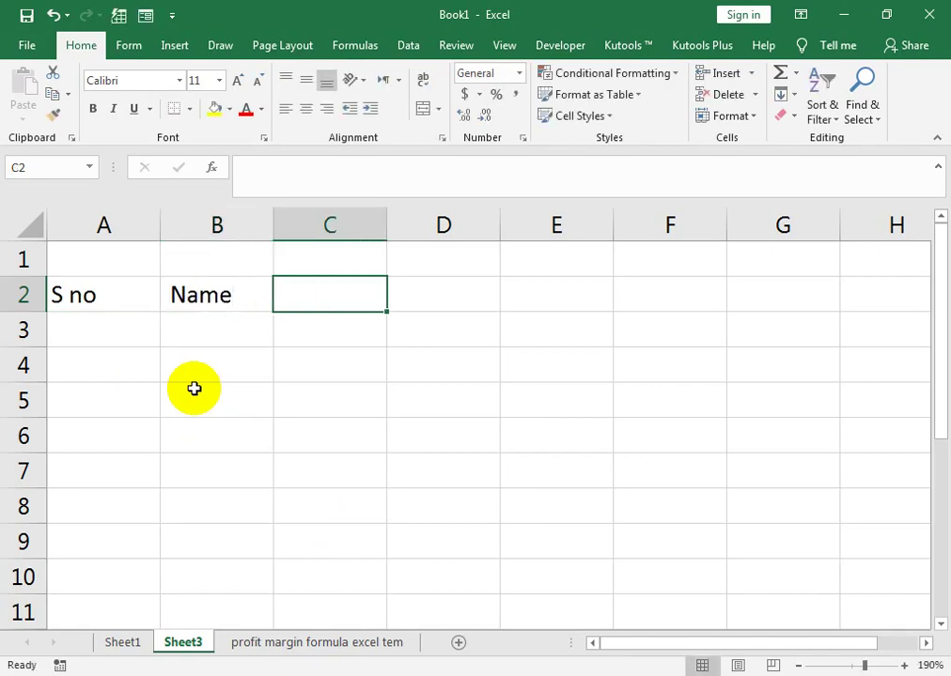
text(WholeS)
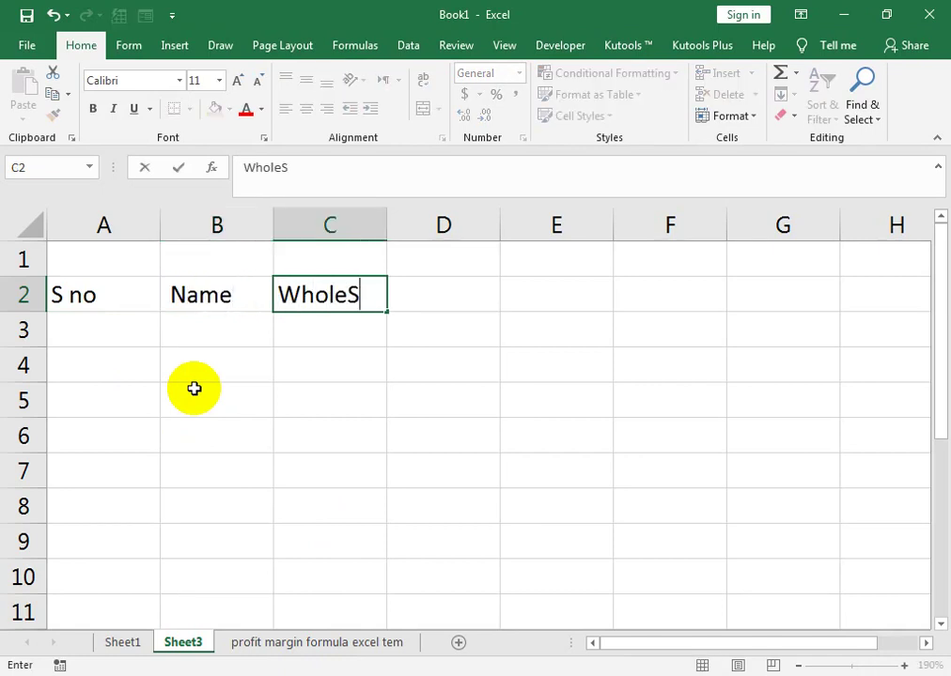
key(BackSpace)
text(sale)
key(Tab)
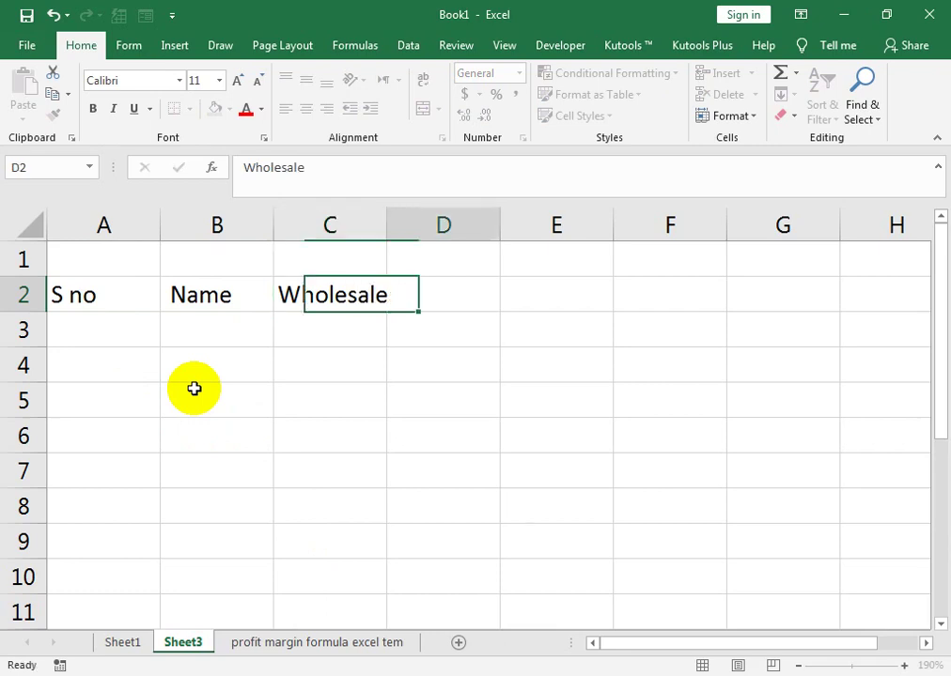
Enter the headers Reail, Proift and Margin in D2:F2.
text(Re)
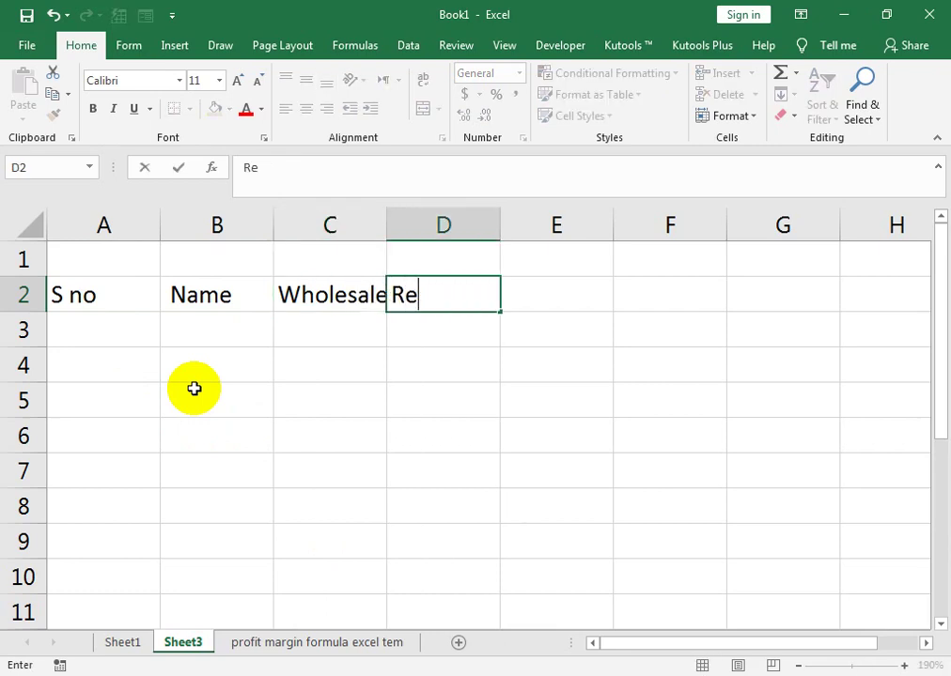
text(ail)
key(Tab)
text(Proi)
key(Tab)
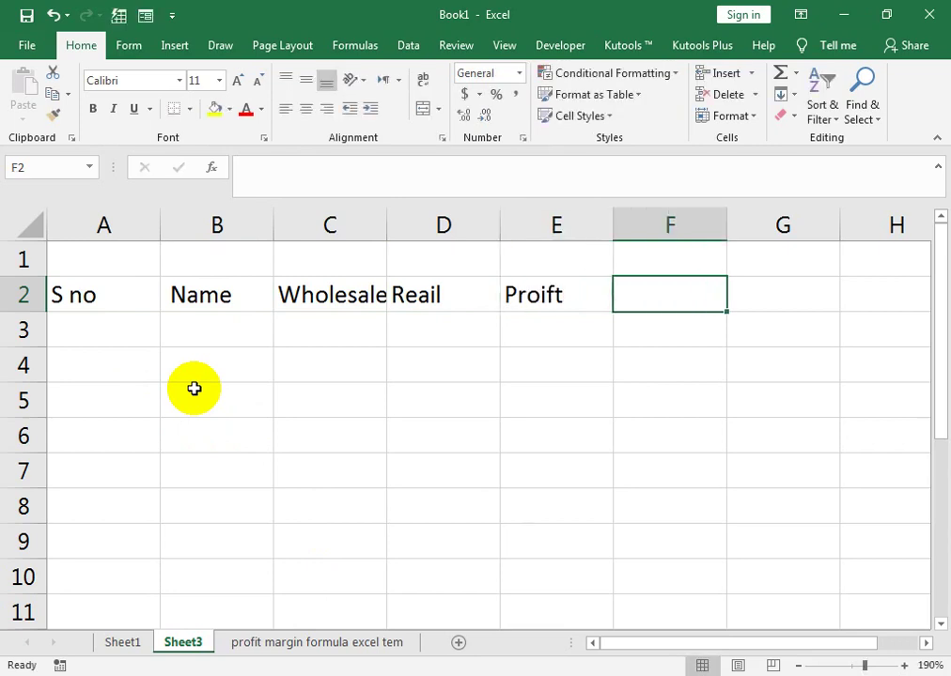
text(Margin)
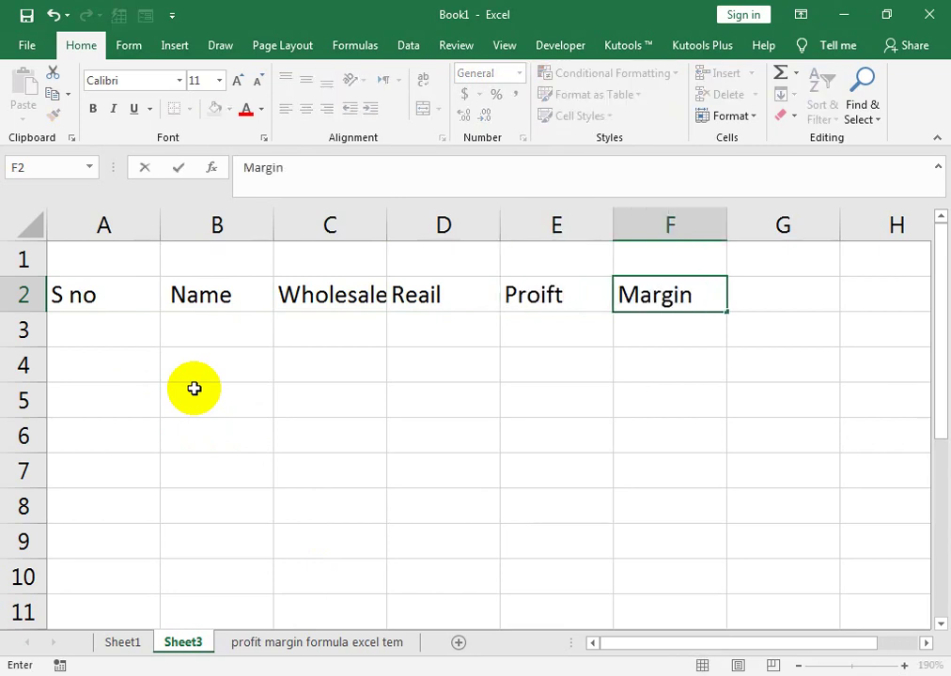
key(Return)
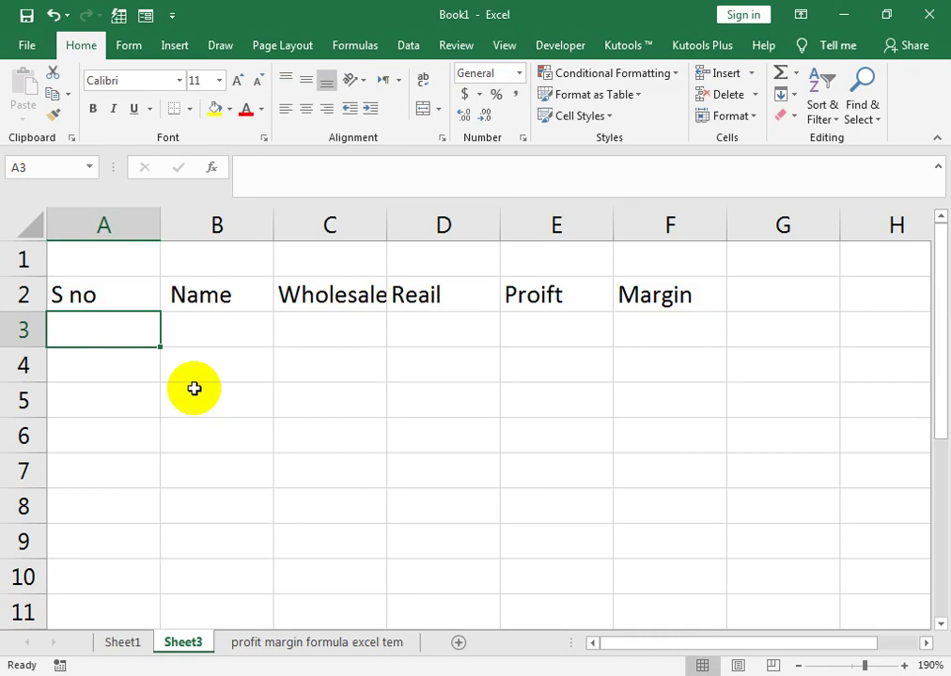
Fill 1–4 in A3:A6 and Product 1–Product 4 in B3:B6, then autofit column C.
text(1)
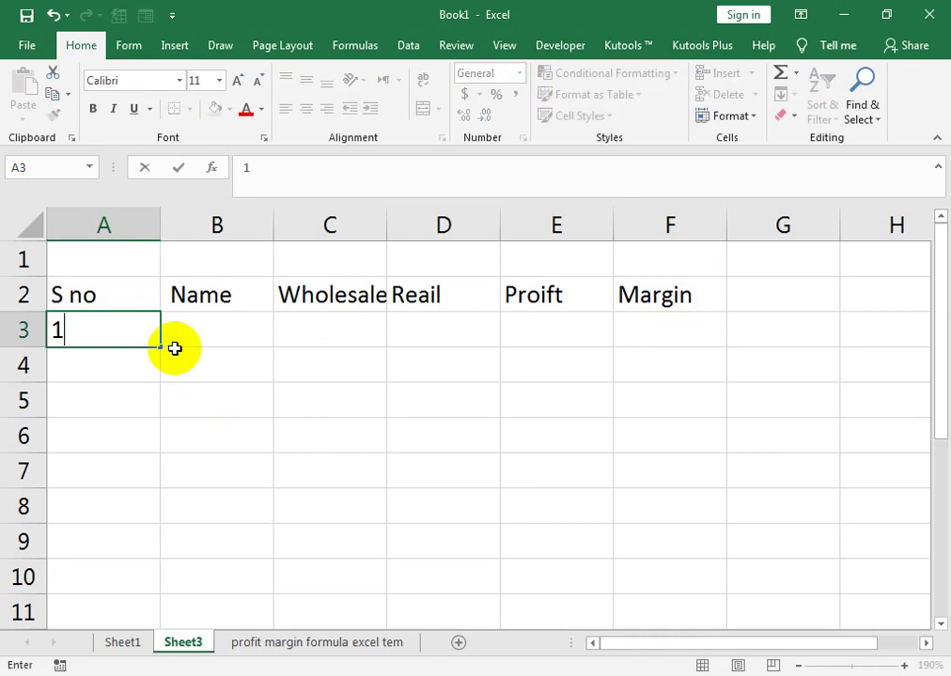
drag(161, 348, 153, 452)
click(191, 336)
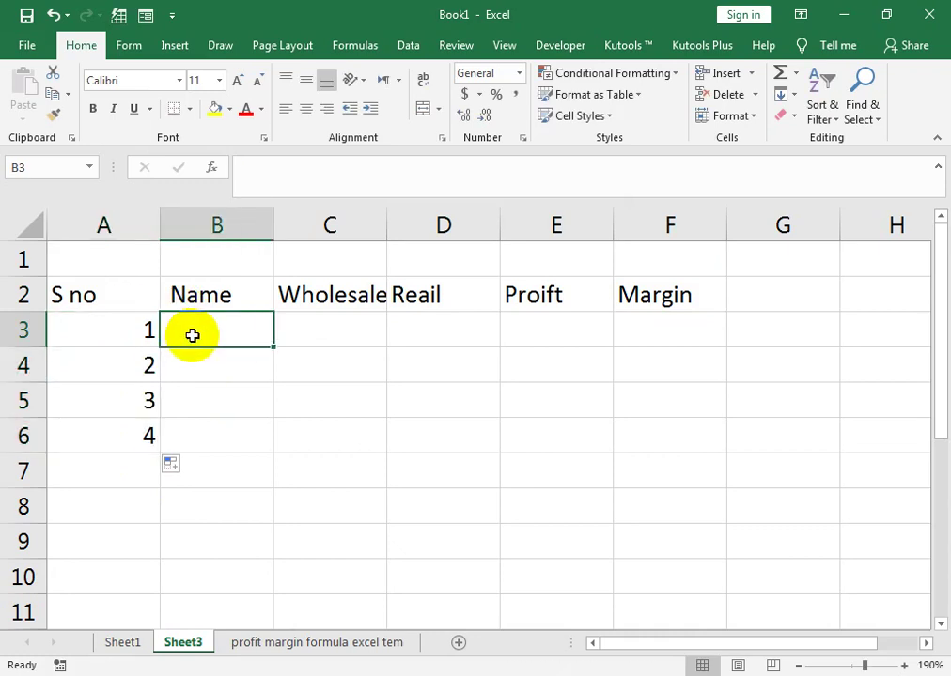
text(P)
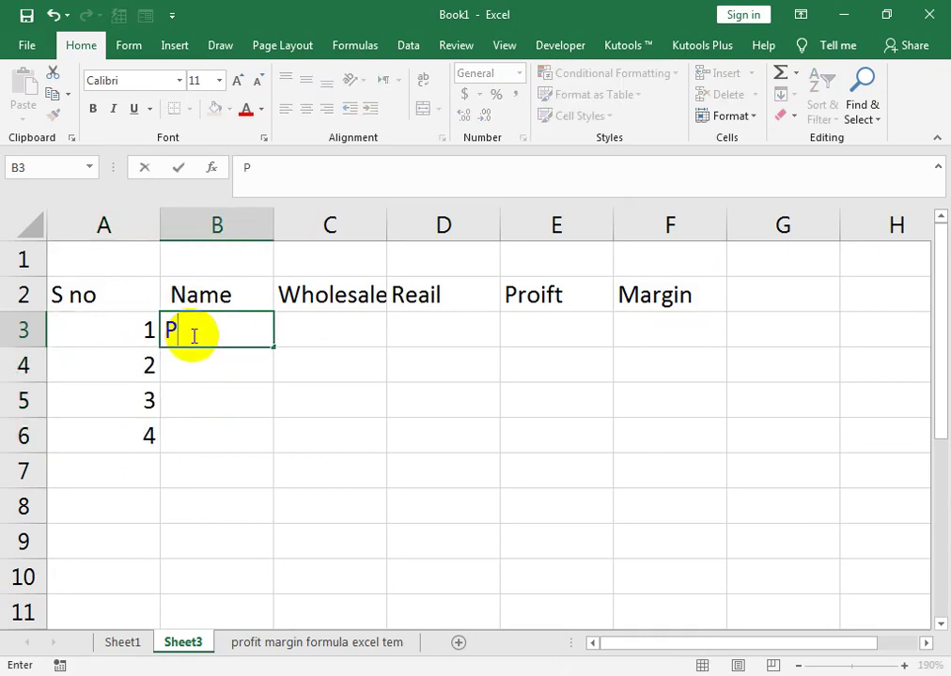
text(roduct 1)
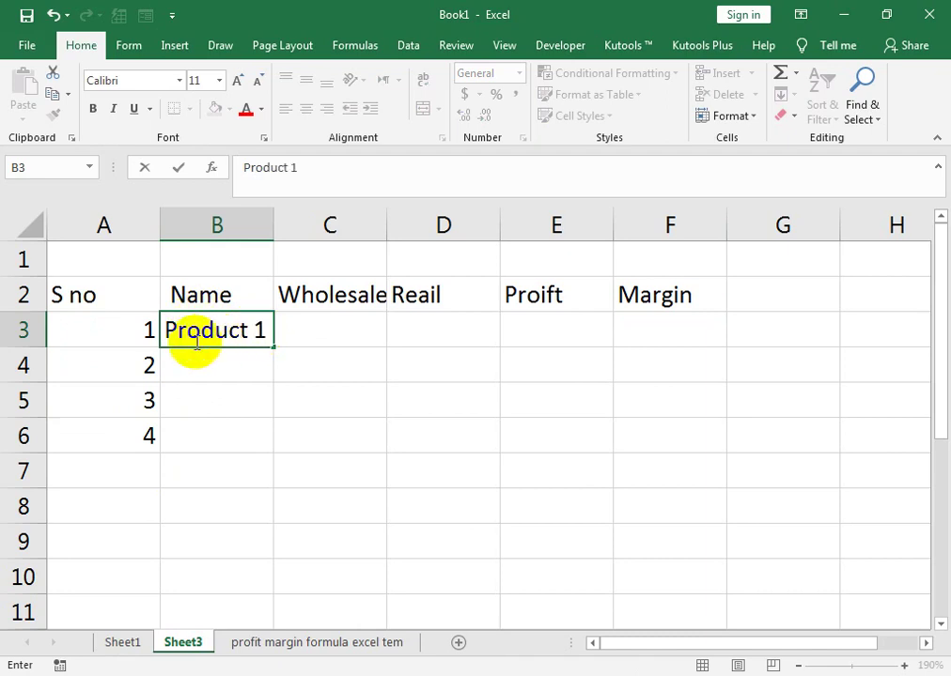
drag(274, 348, 269, 445)
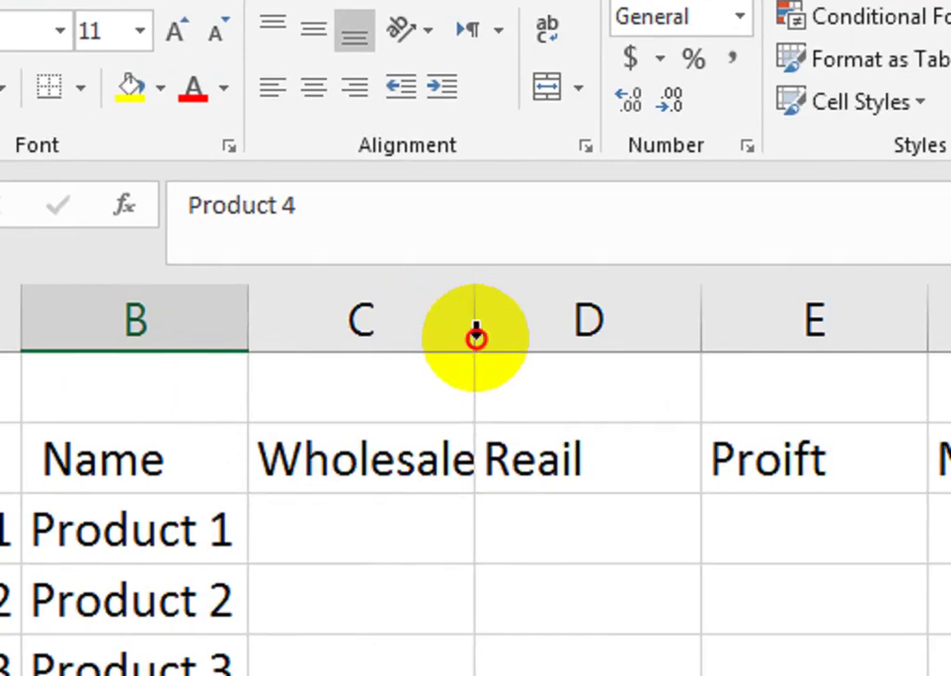
double_click(386, 233)
Enter wholesale prices 500, 600, 650 and 850 in C3:C6.
click(369, 324)
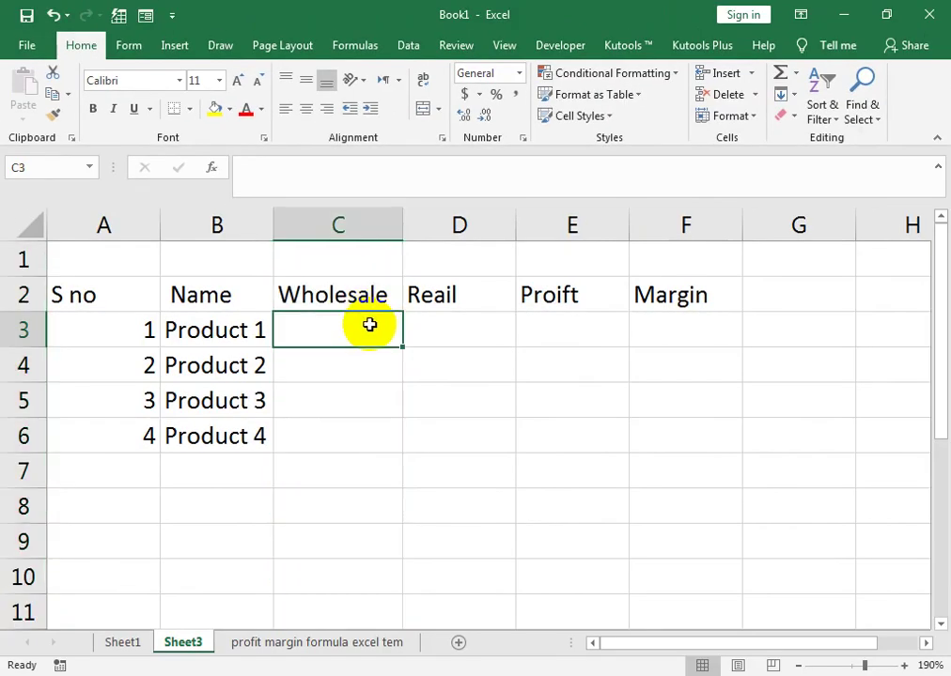
text(500)
key(Return)
text(600)
key(Return)
text(65)
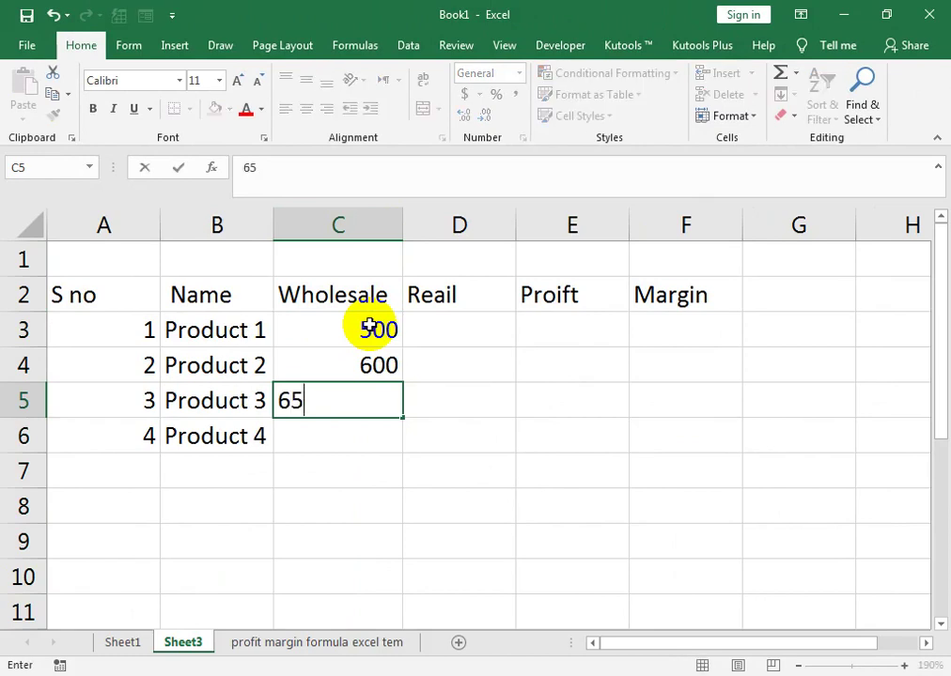
text(0)
key(Return)
text(850)
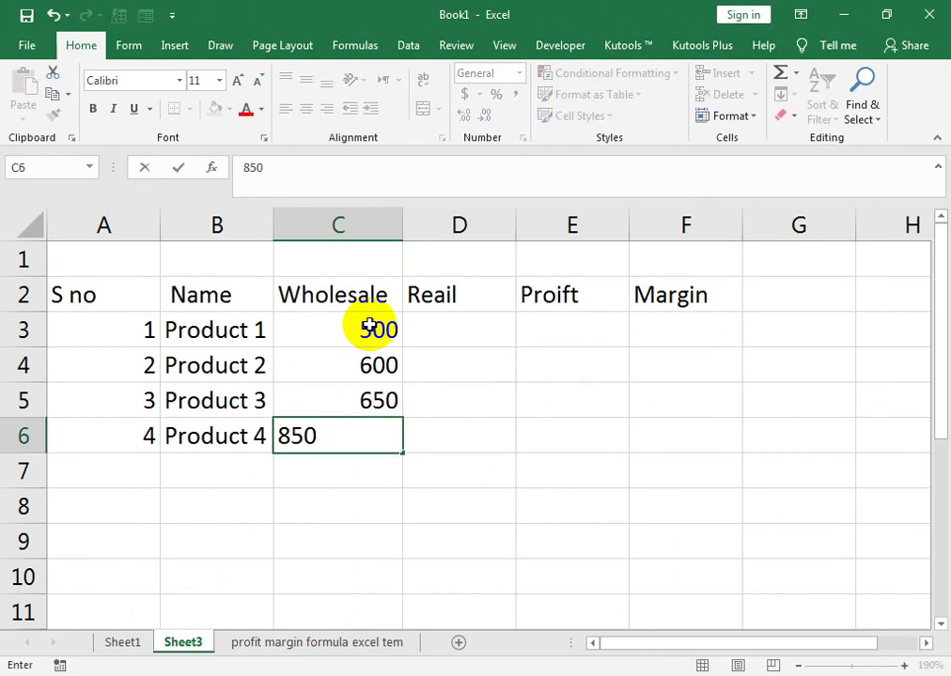
key(Tab)
Enter retail prices 550, 680 and 700 in D3:D5.
key(Up)
key(Up)
key(Up)
text(55)
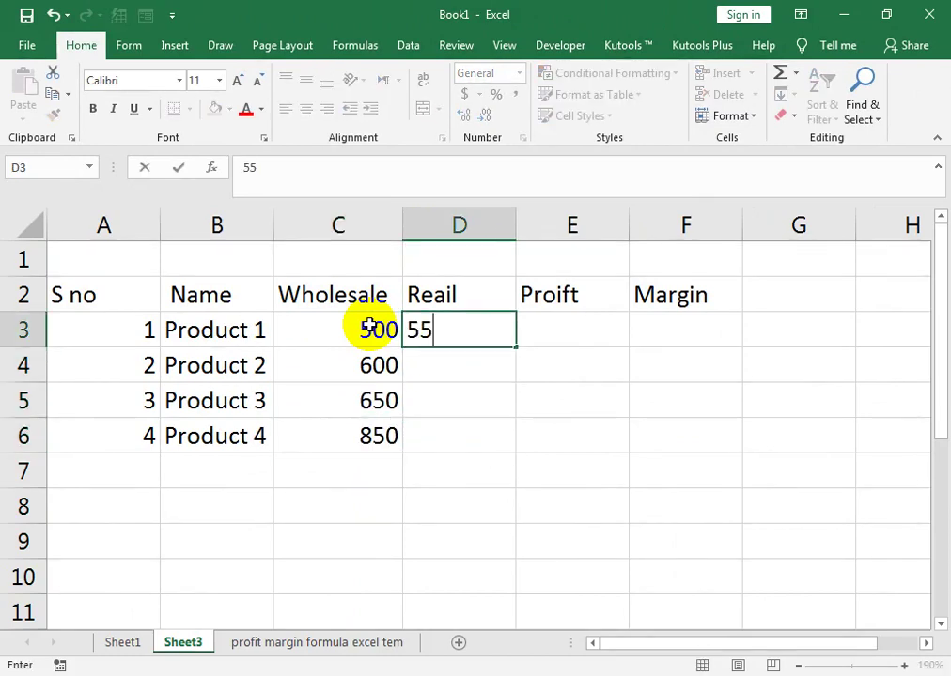
text(0)
key(Return)
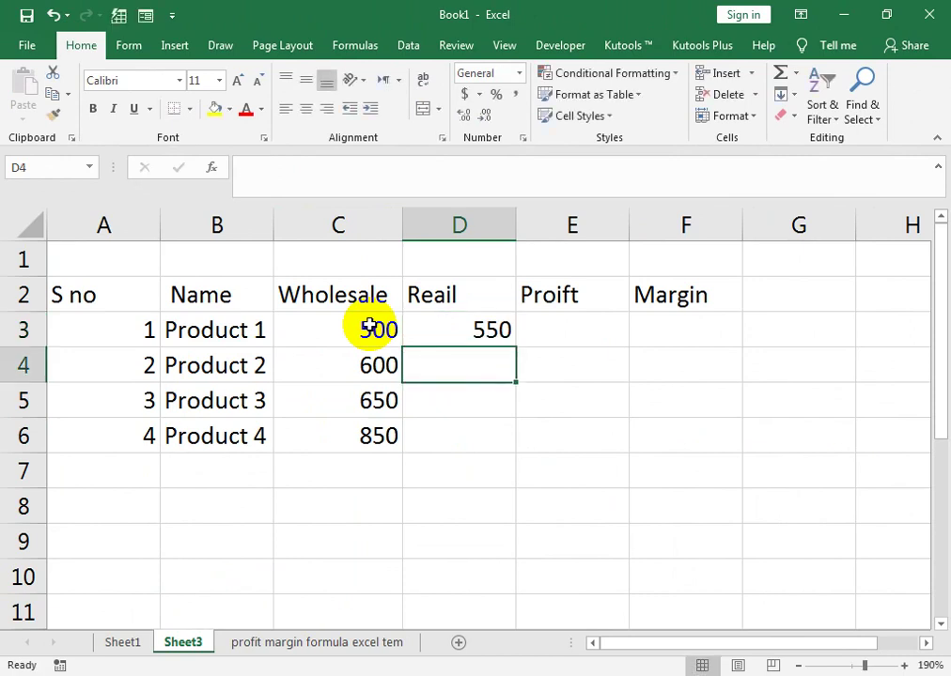
text(6)
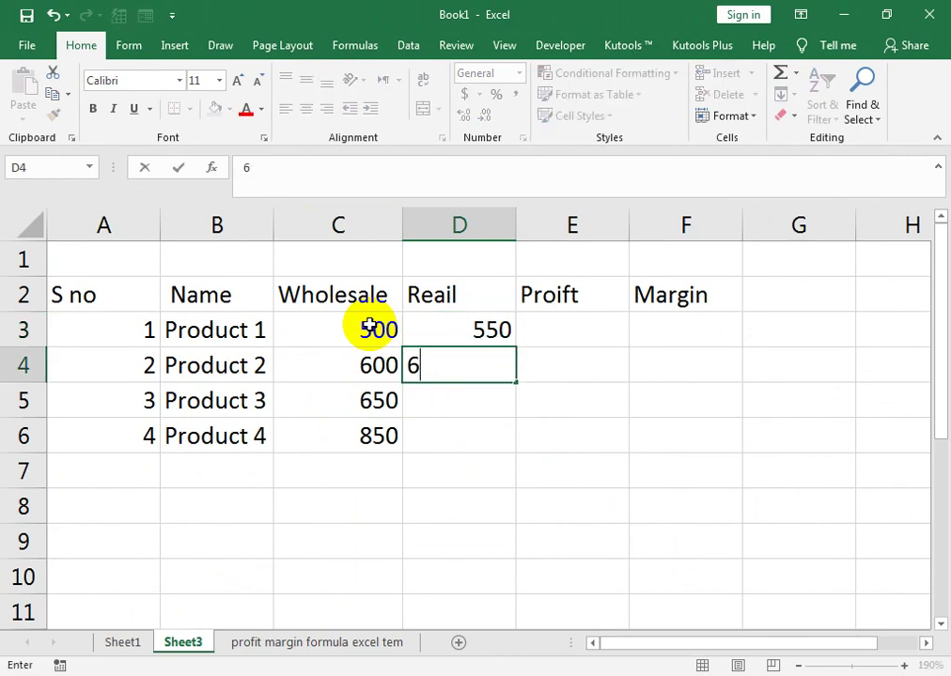
text(00)
key(Return)
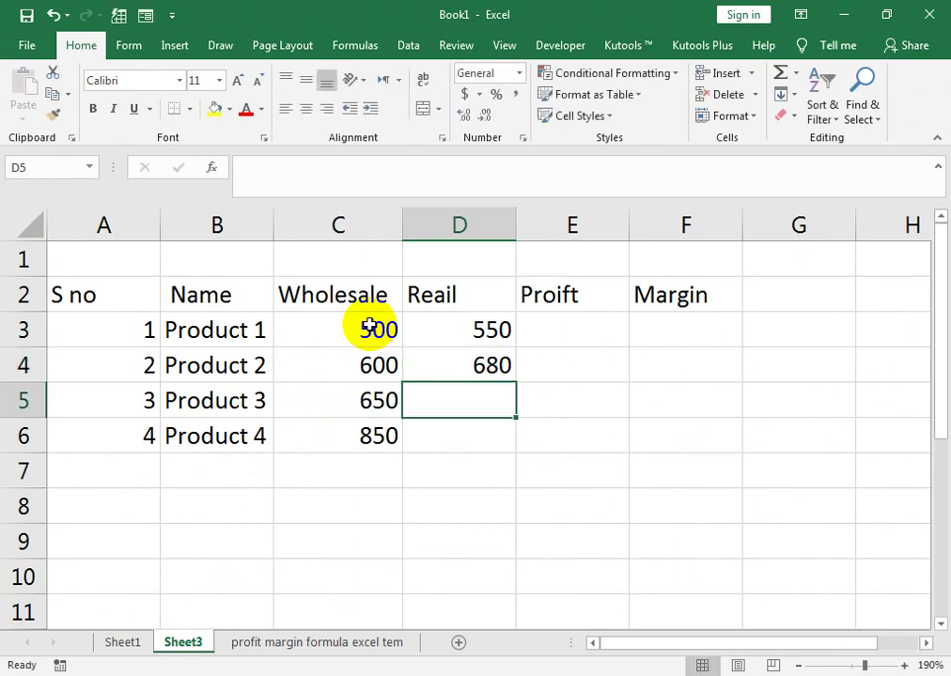
text(700)
key(Return)
Enter 900 as Product 4's retail price and the profit formula =D3-C3 in E3.
text(9)
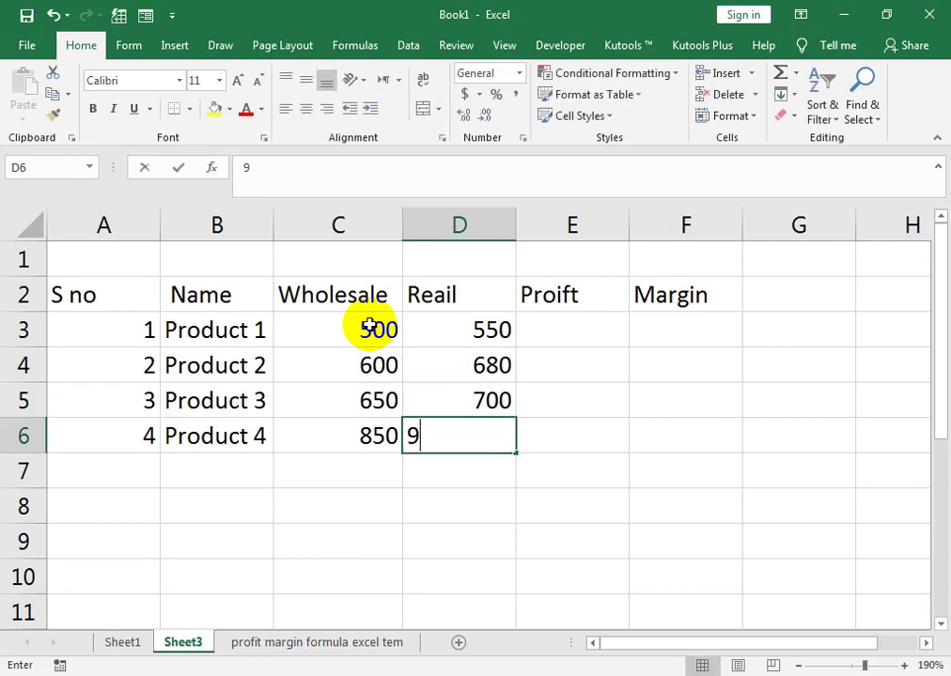
text(00)
click(541, 330)
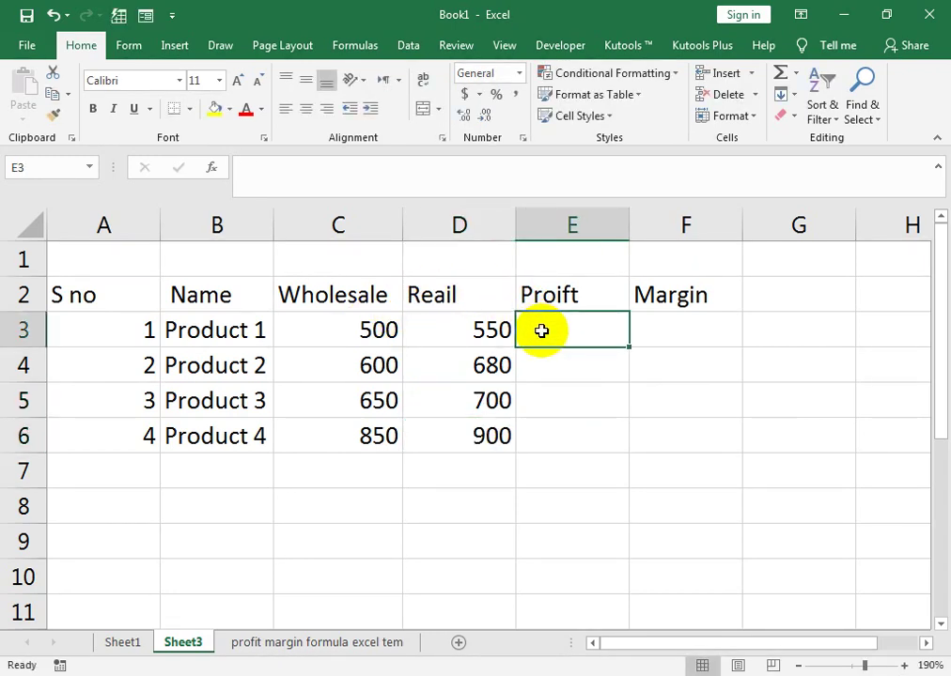
text(=)
click(487, 336)
text(-)
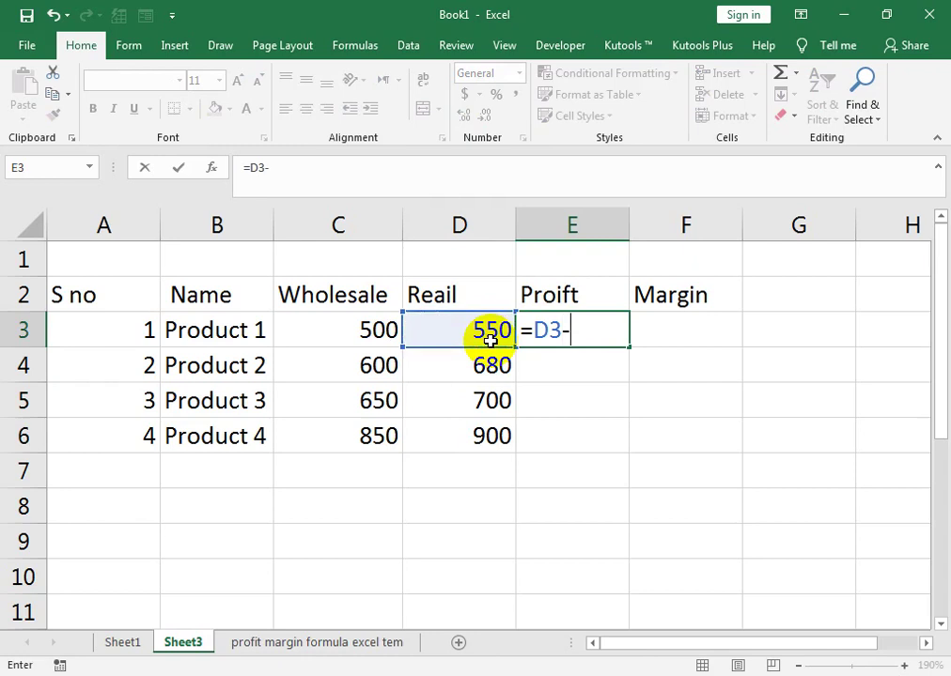
click(376, 341)
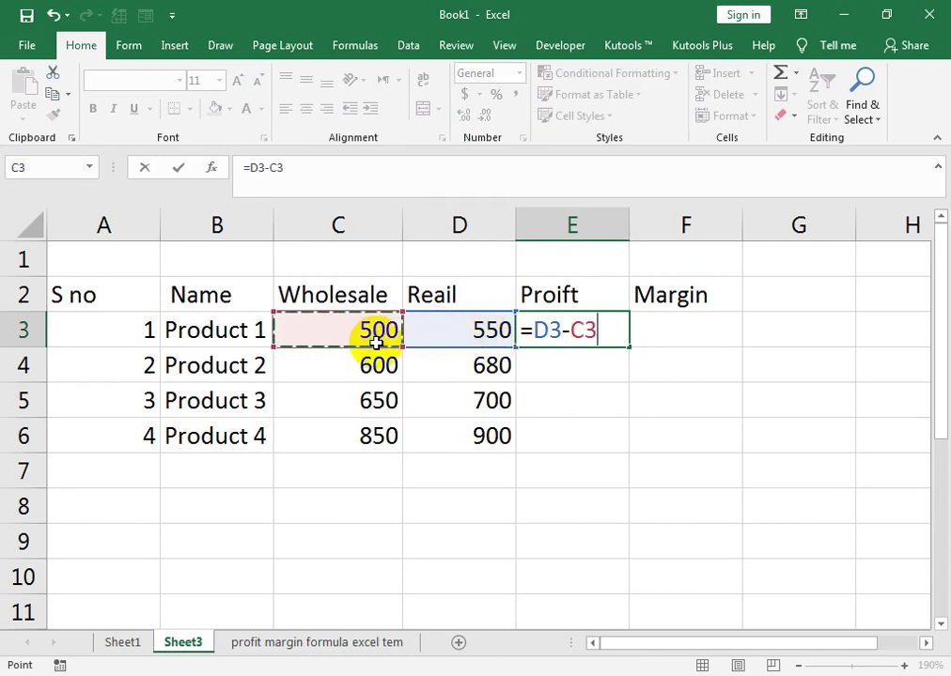
key(Return)
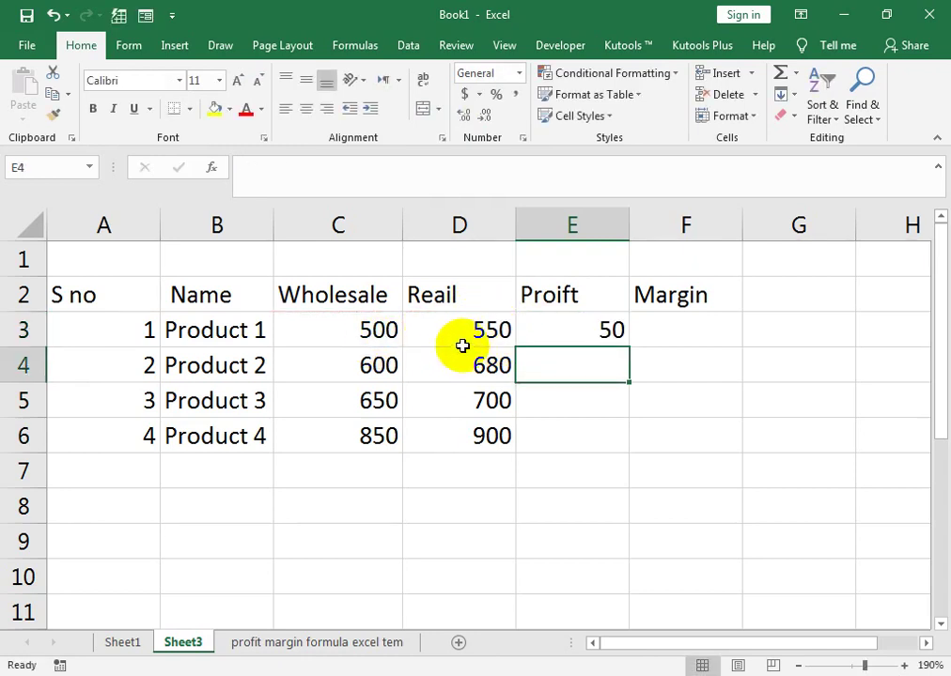
Fill the profit formula down to E6 and begin editing the Reail heading.
click(615, 339)
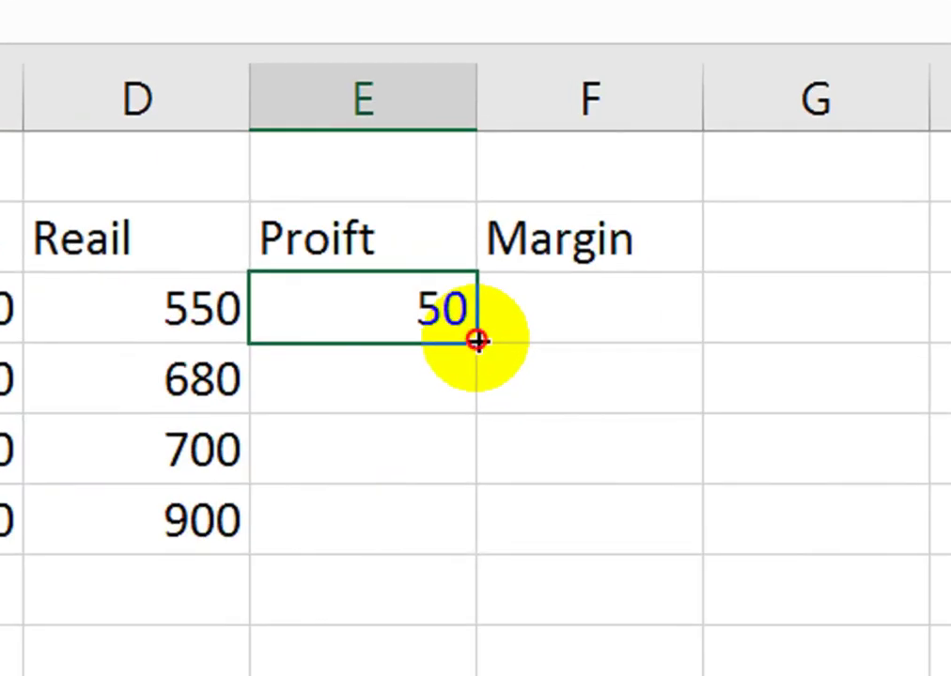
drag(476, 340, 470, 508)
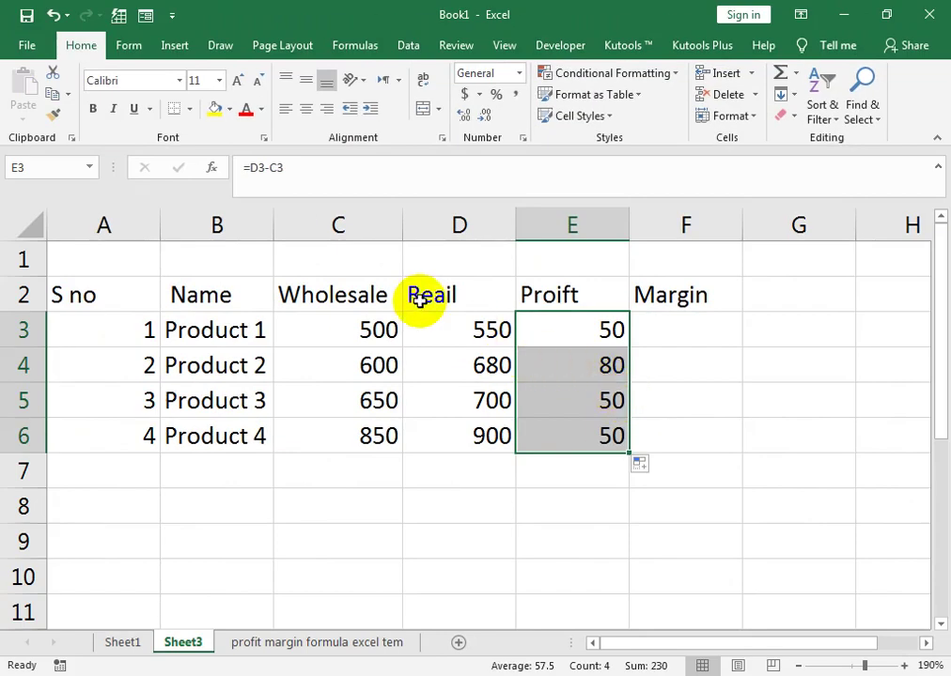
click(431, 295)
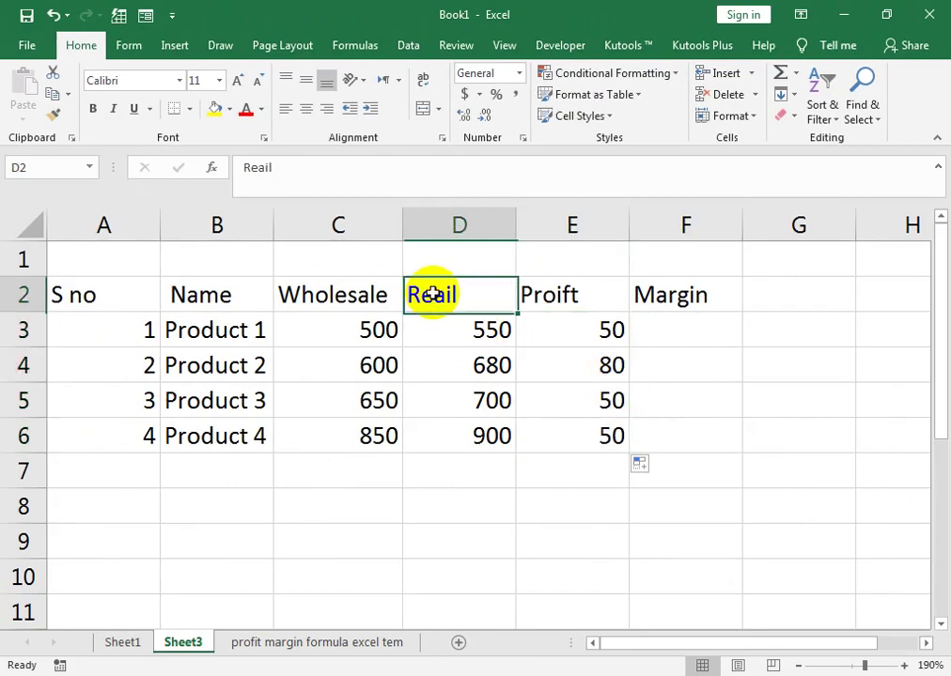
double_click(433, 295)
Correct the D2 heading to Retail and enter the margin formula =E3/D3 in F3.
text(t)
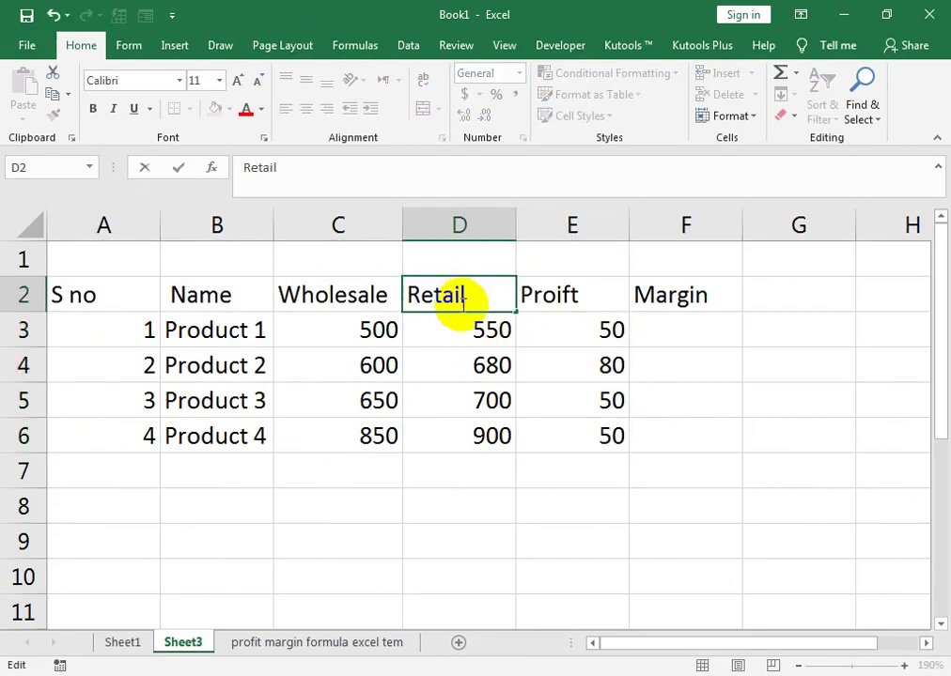
click(552, 350)
click(657, 324)
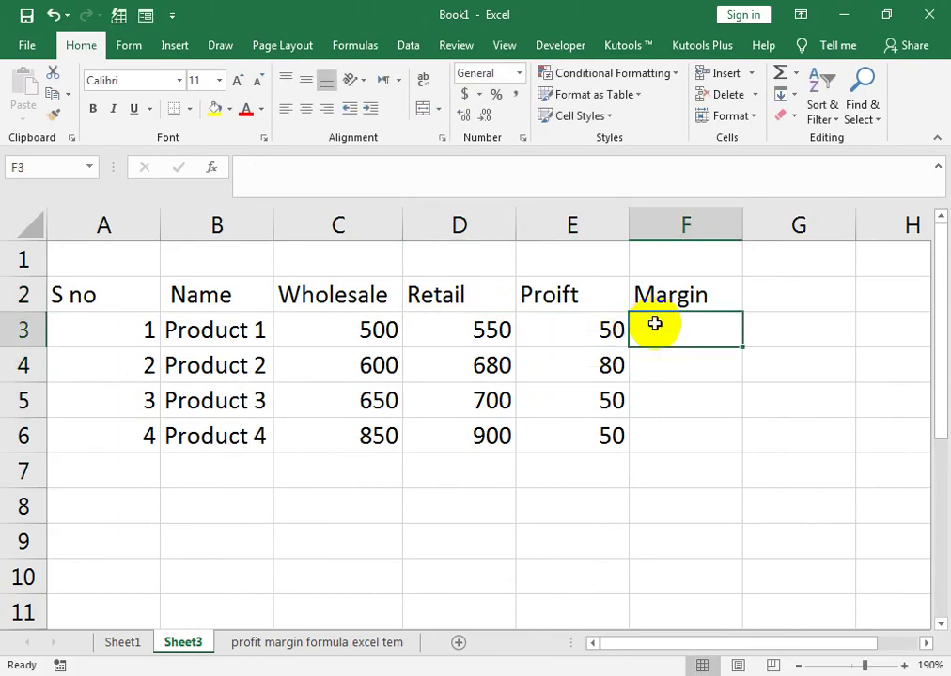
text(=)
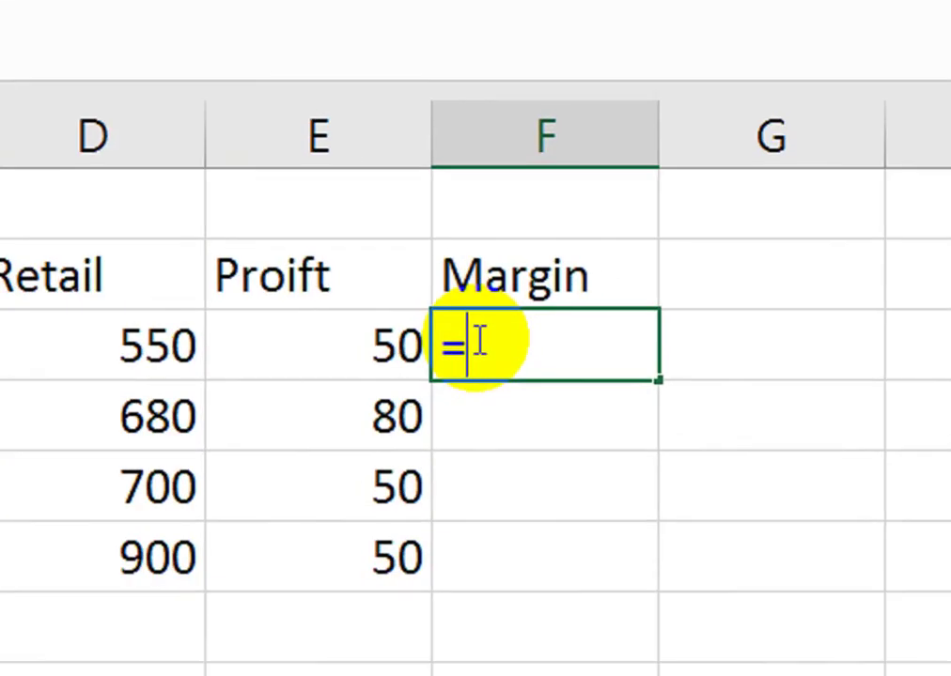
click(377, 345)
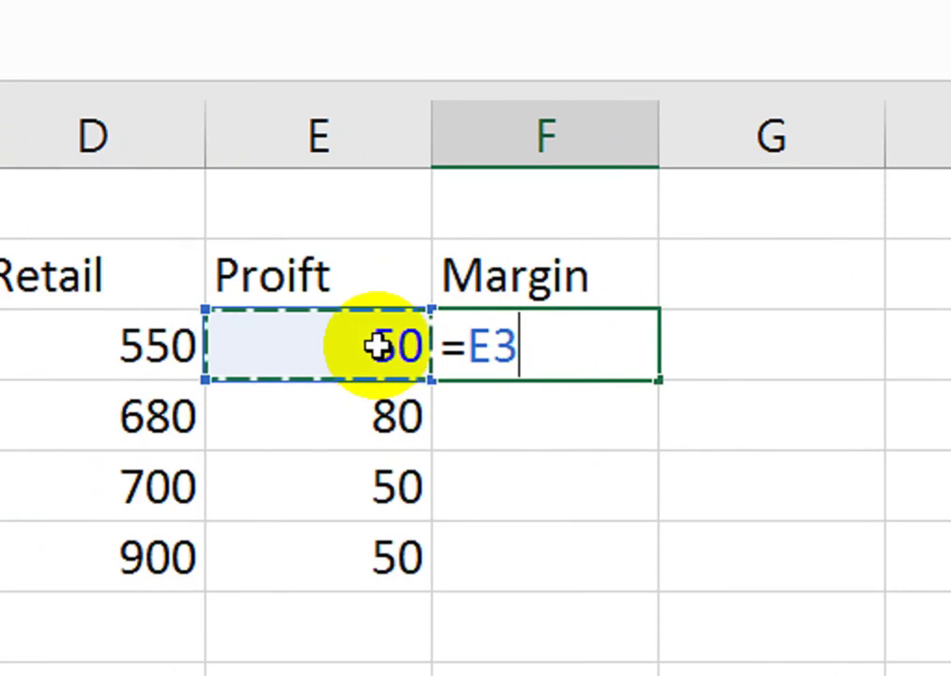
text(/)
click(240, 346)
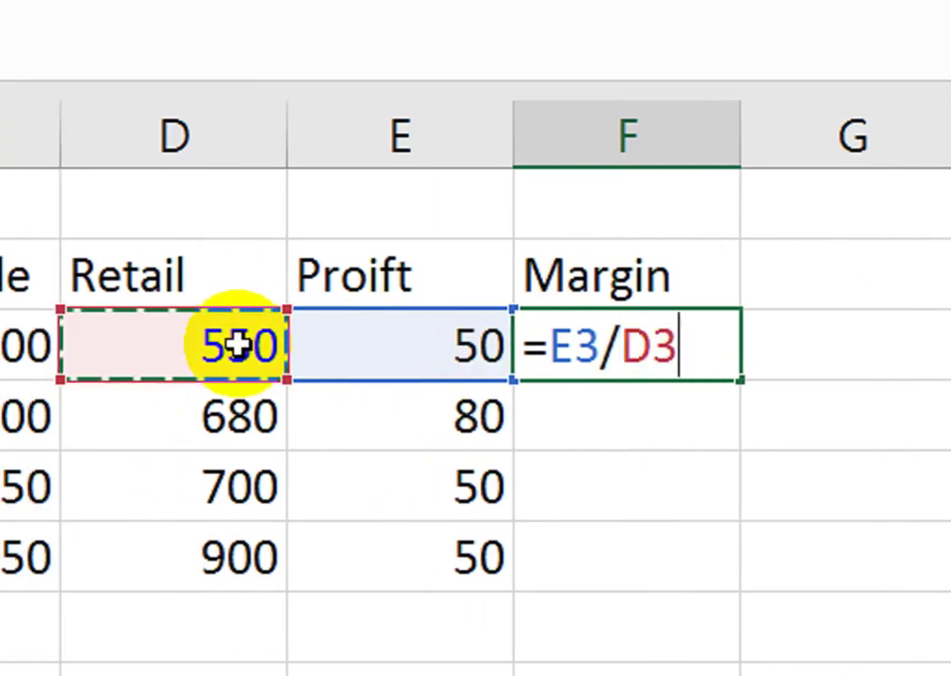
key(Return)
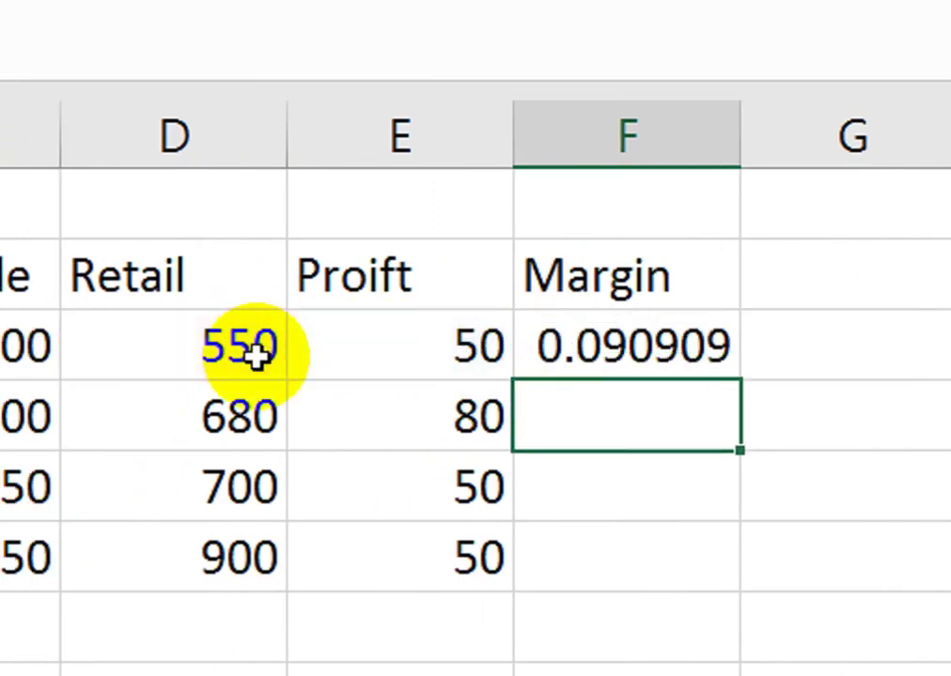
Fill the margin formula down to F6 and show it as percentages.
click(556, 338)
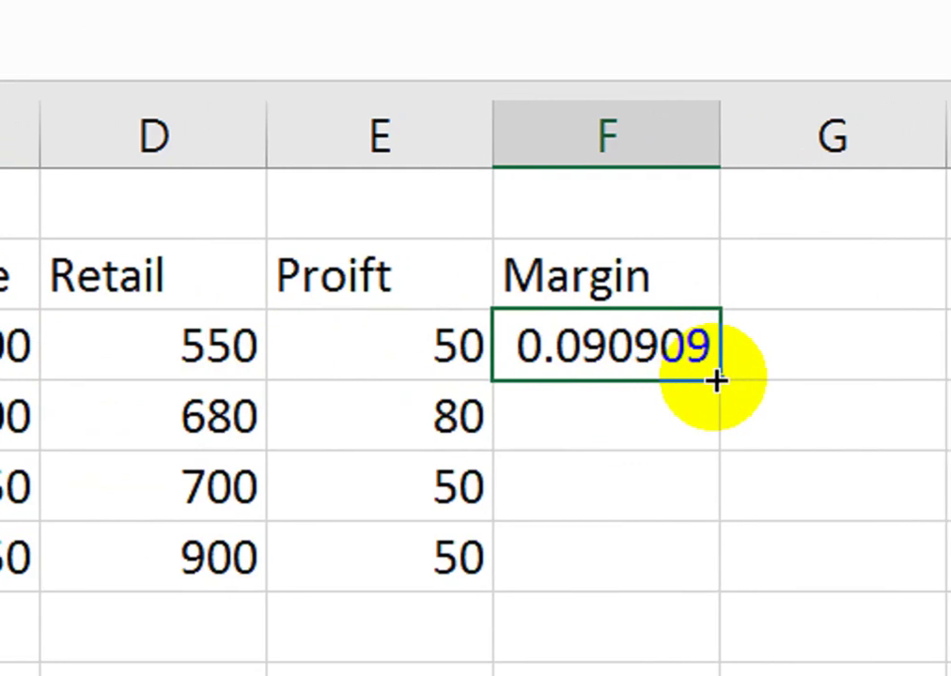
drag(716, 379, 714, 512)
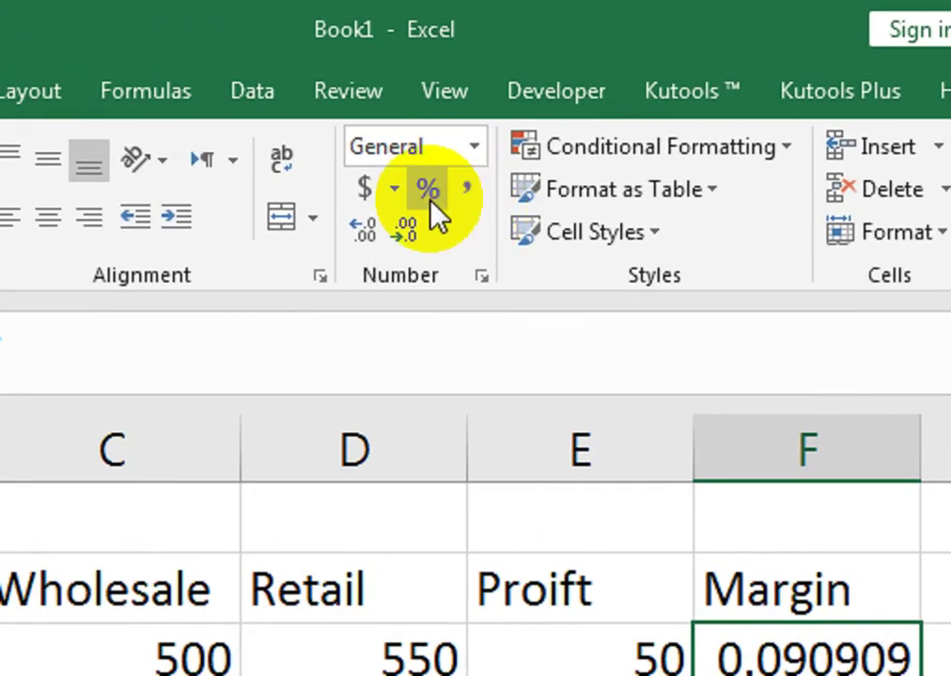
click(435, 211)
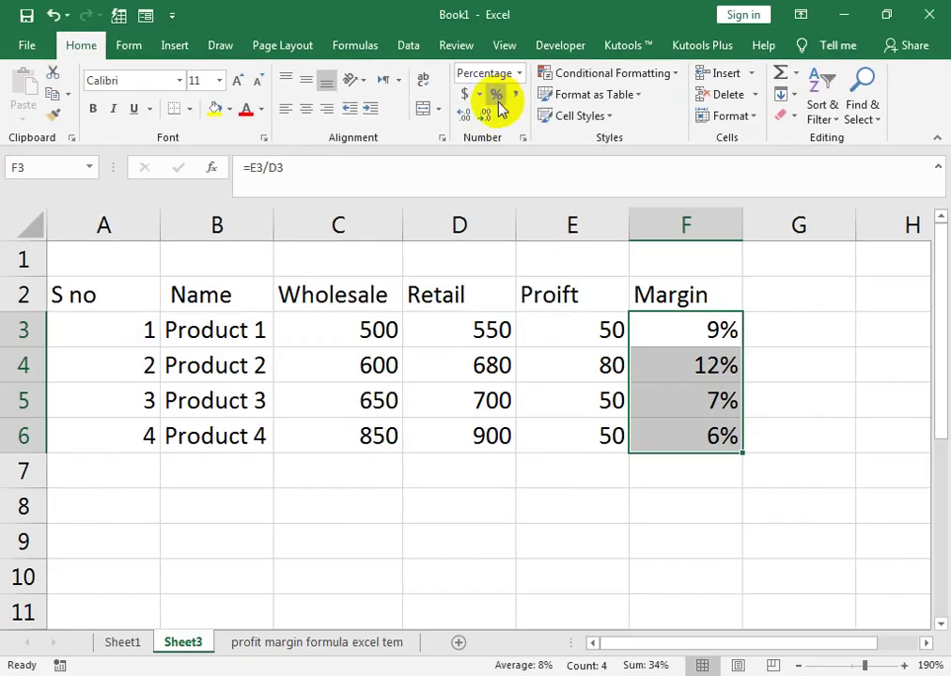
Change Product 1's retail price to 680 and check its updated 26% margin.
key(Left)
key(Left)
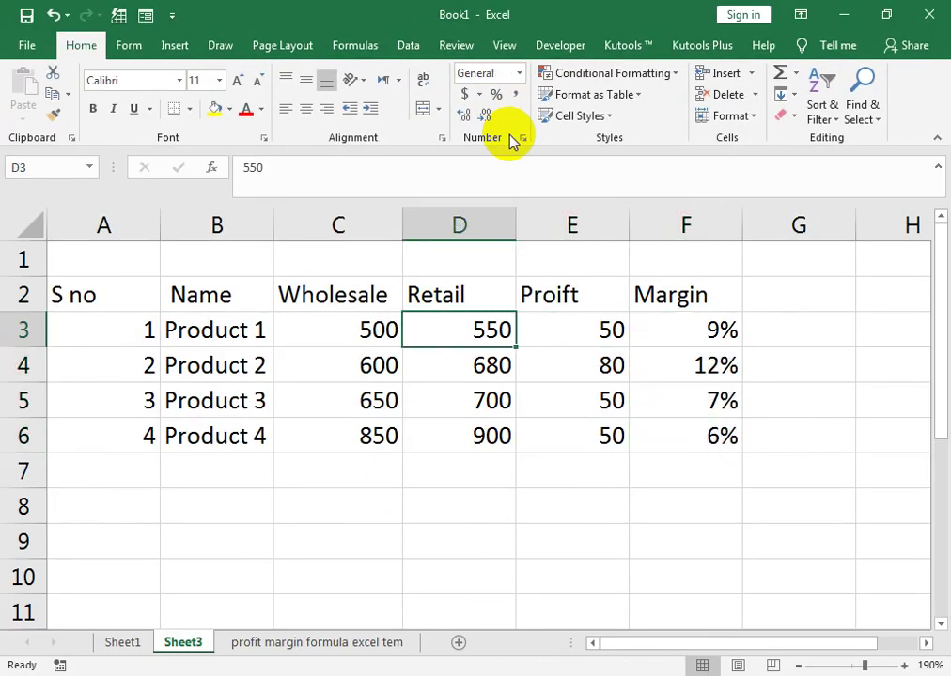
text(680)
key(Return)
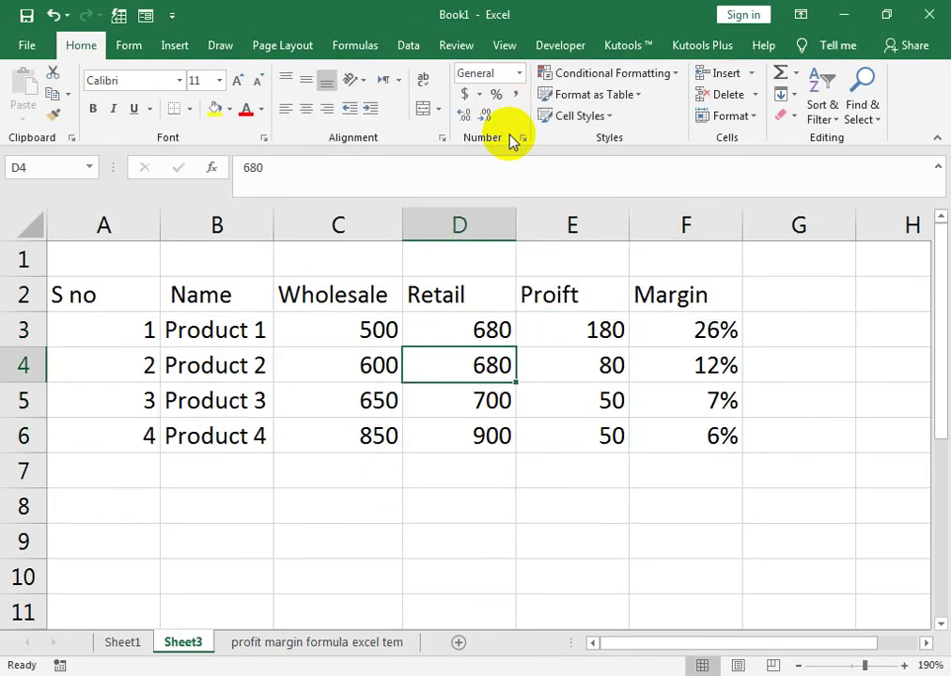
key(Right)
key(Up)
key(Right)
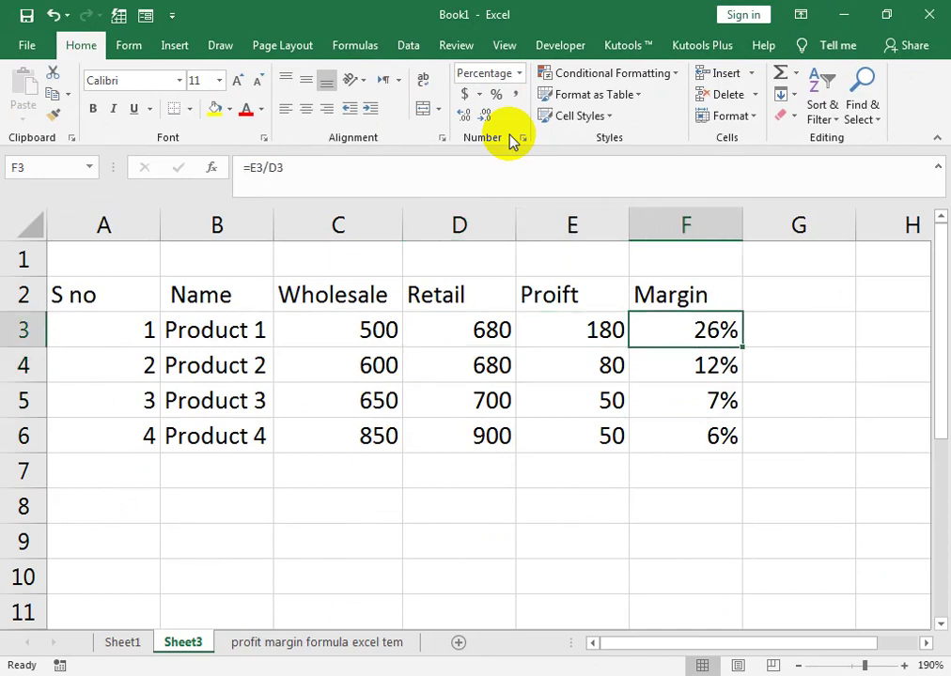
Center the A2:F6 table contents and give every cell All Borders.
key(Left)
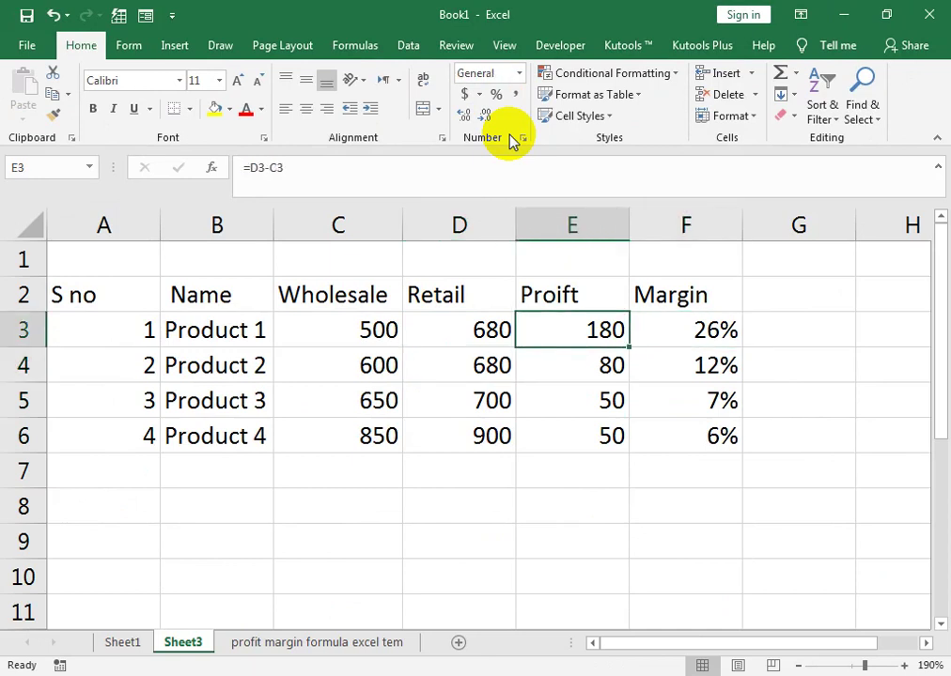
drag(105, 296, 650, 438)
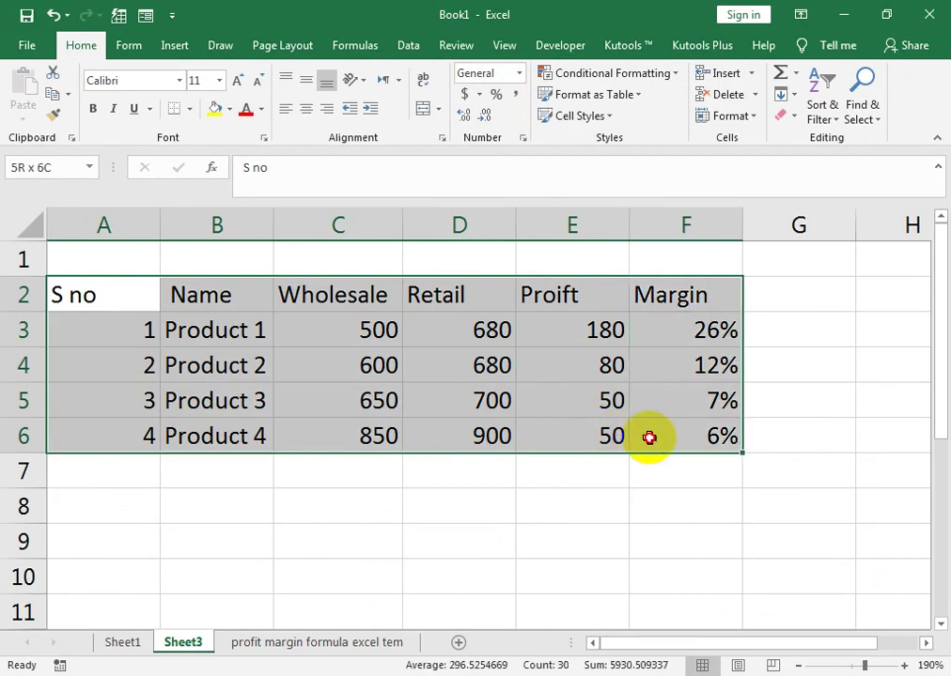
click(303, 113)
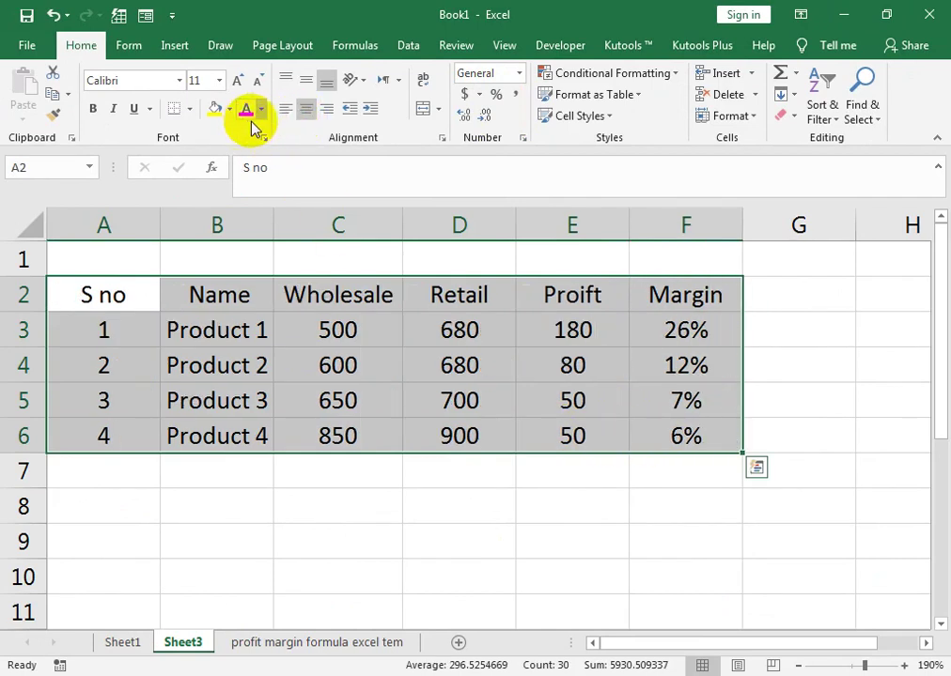
click(191, 111)
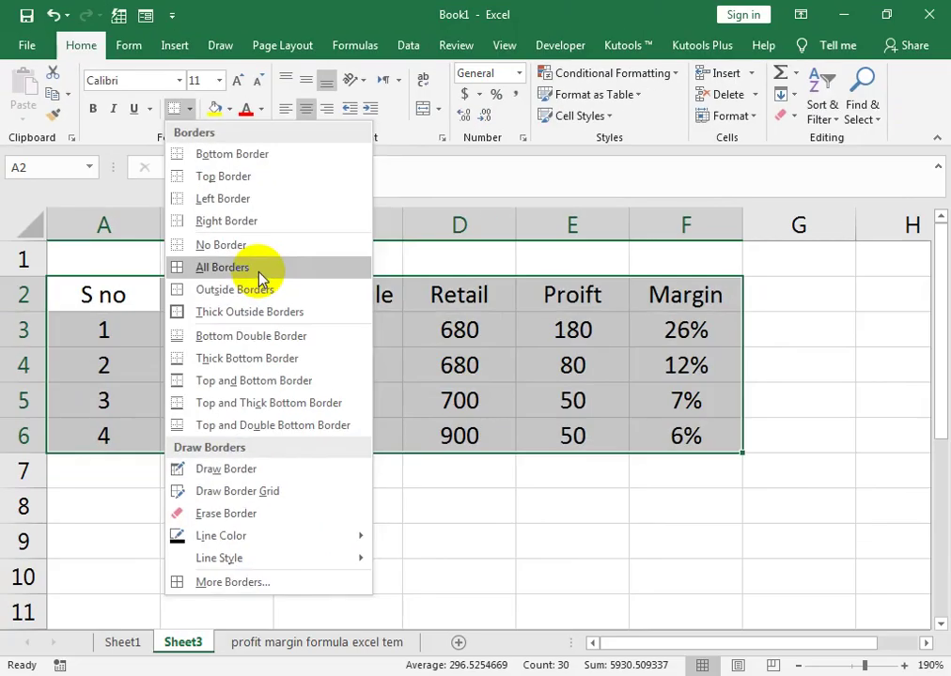
click(257, 278)
Bold the A2:F2 header row and make row 1 taller for a title.
click(662, 294)
drag(662, 294, 123, 295)
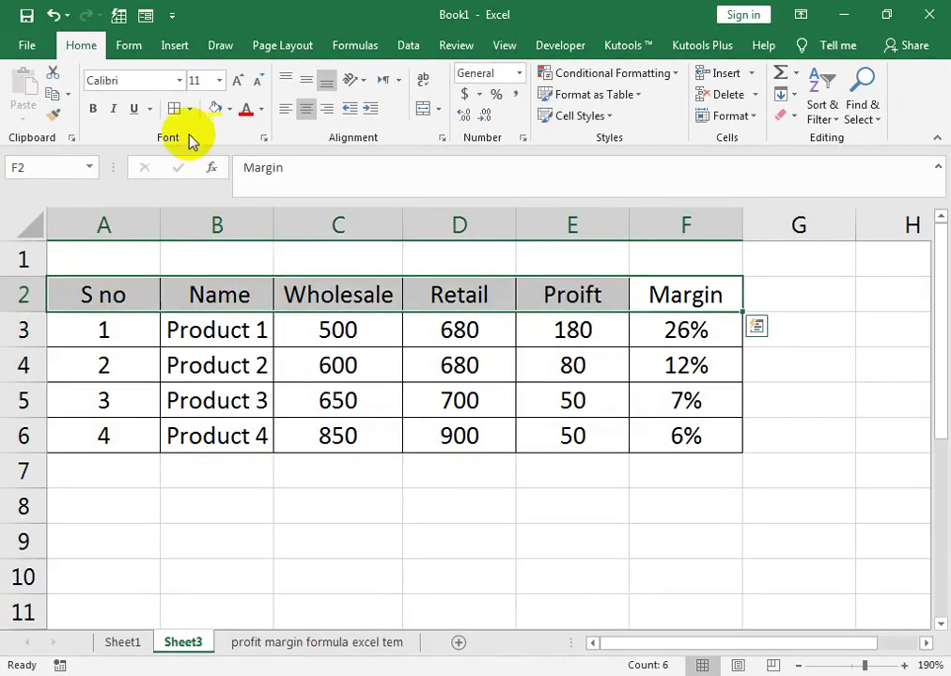
click(93, 109)
drag(38, 276, 38, 336)
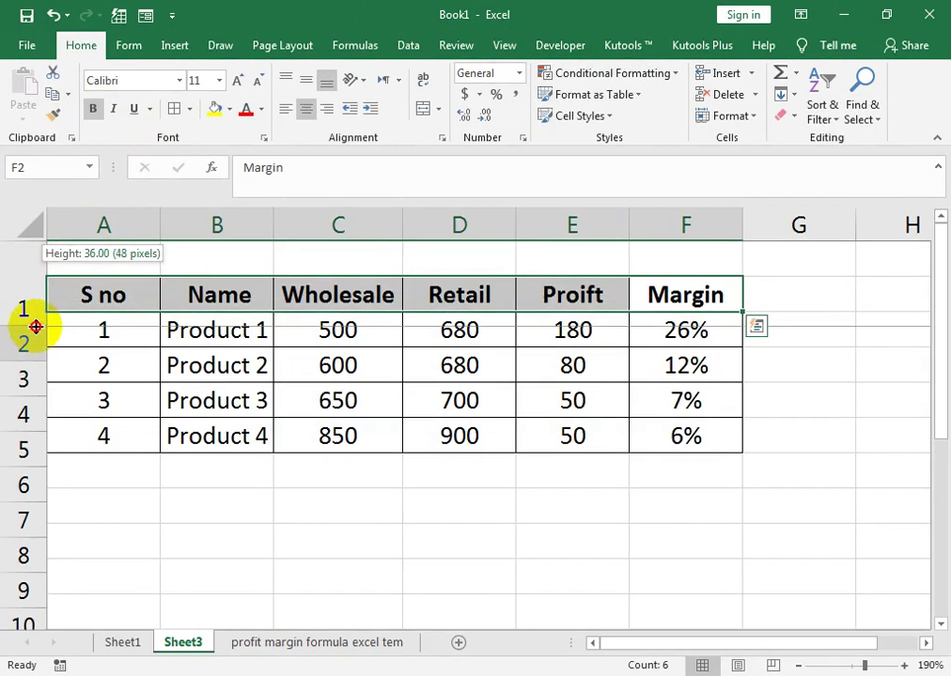
mouse_move(110, 296)
mouse_down()
mouse_move(247, 274)
mouse_move(711, 278)
mouse_up()
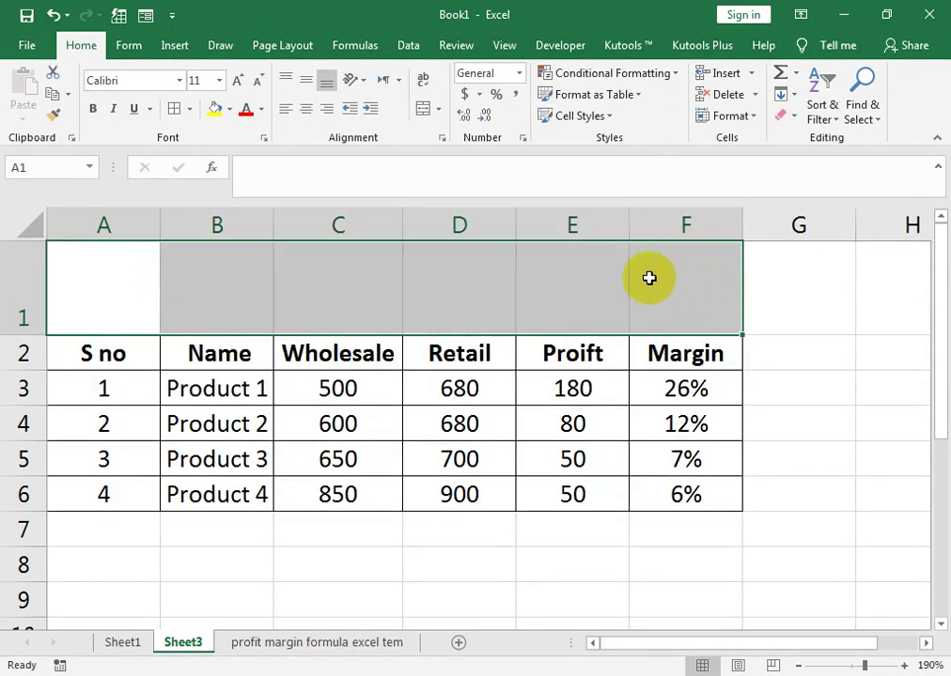
Merge A1:F1, enter the title 'bill', middle-align it and enlarge its font.
click(422, 111)
text(bill)
key(Return)
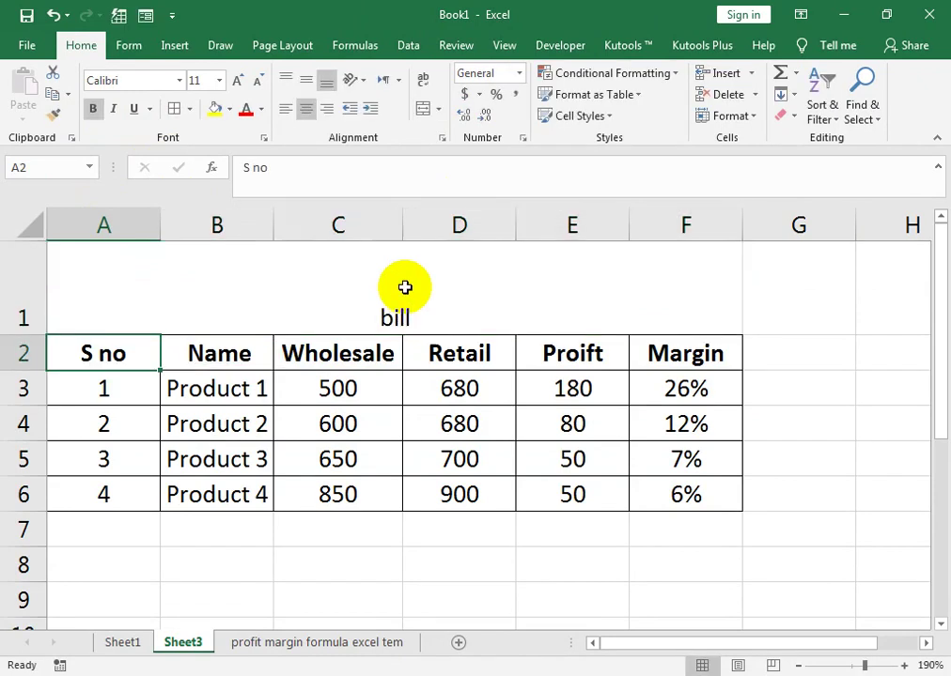
click(405, 288)
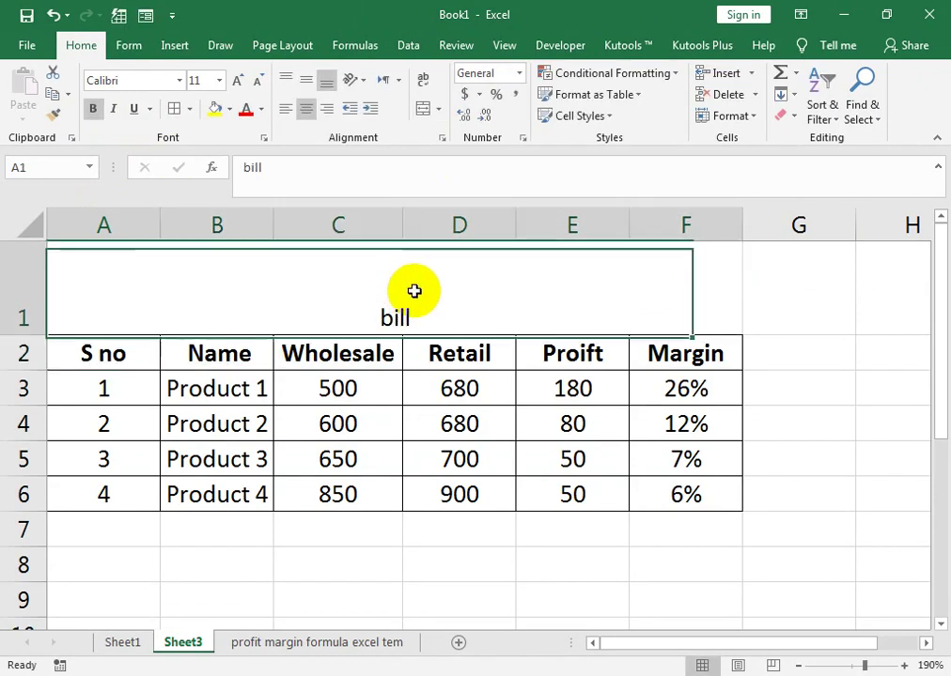
click(306, 80)
click(240, 80)
click(240, 80)
click(239, 80)
click(239, 80)
Add a second title line reading 'WHOLESALE | RETIAL | PROFIT'.
double_click(451, 297)
key(alt+Return)
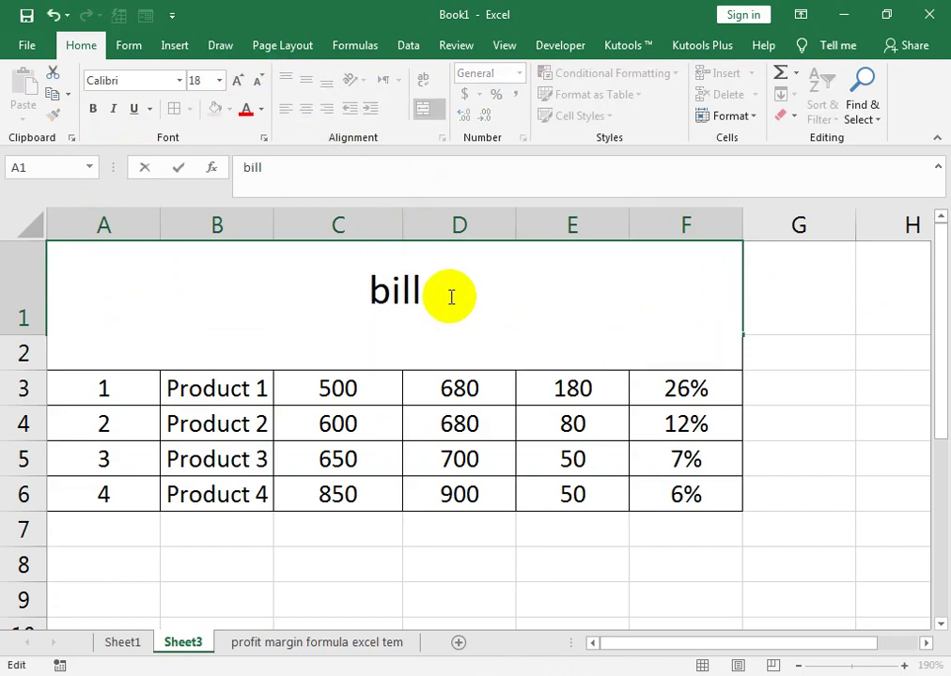
text(wh)
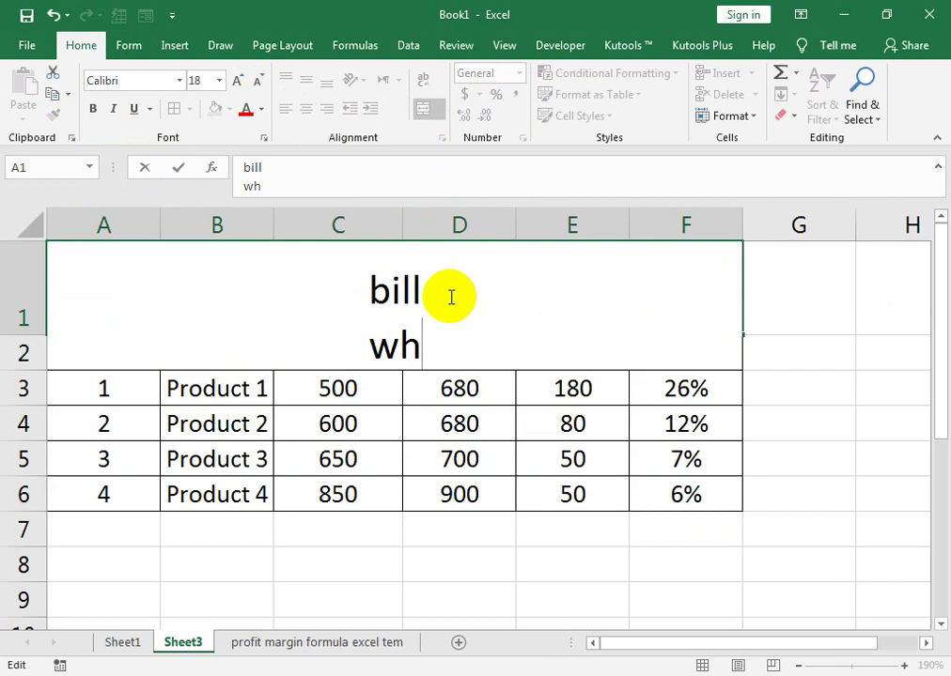
key(BackSpace)
key(BackSpace)
text(WHOLESAL)
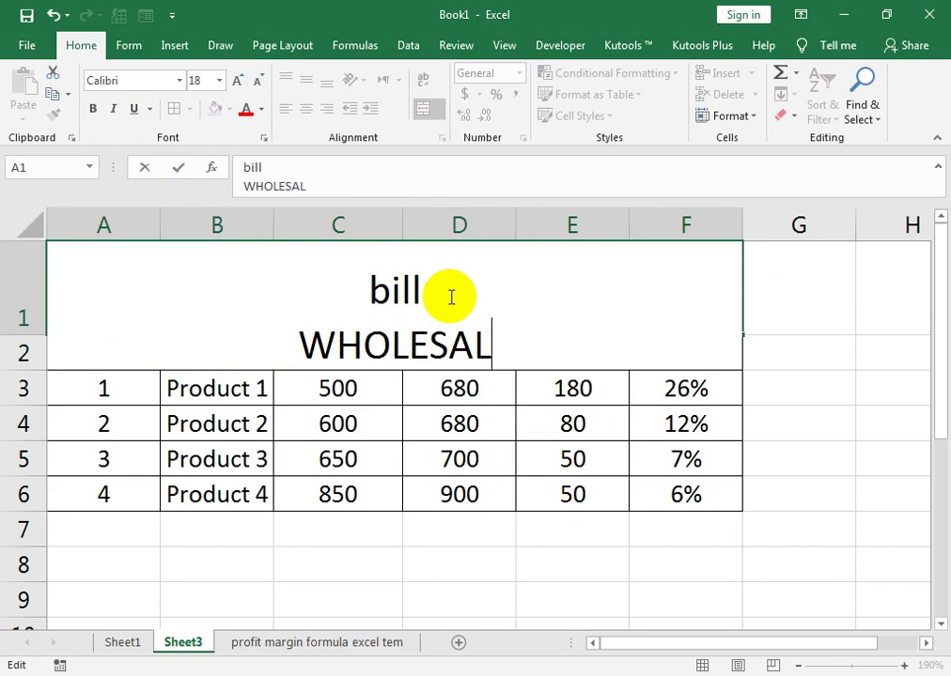
text(E)
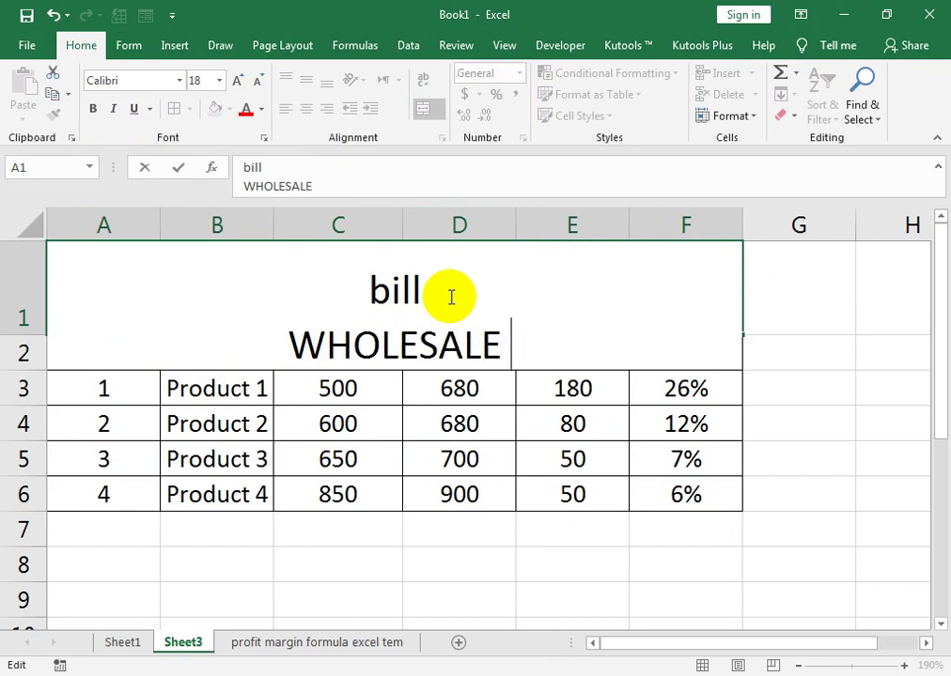
text( | RET)
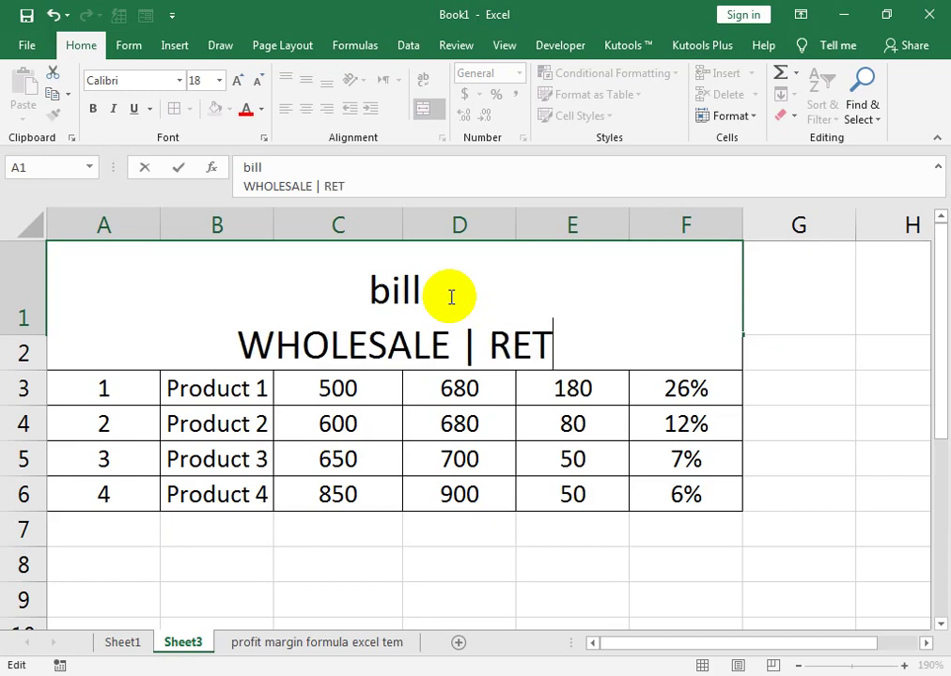
text(IAL |)
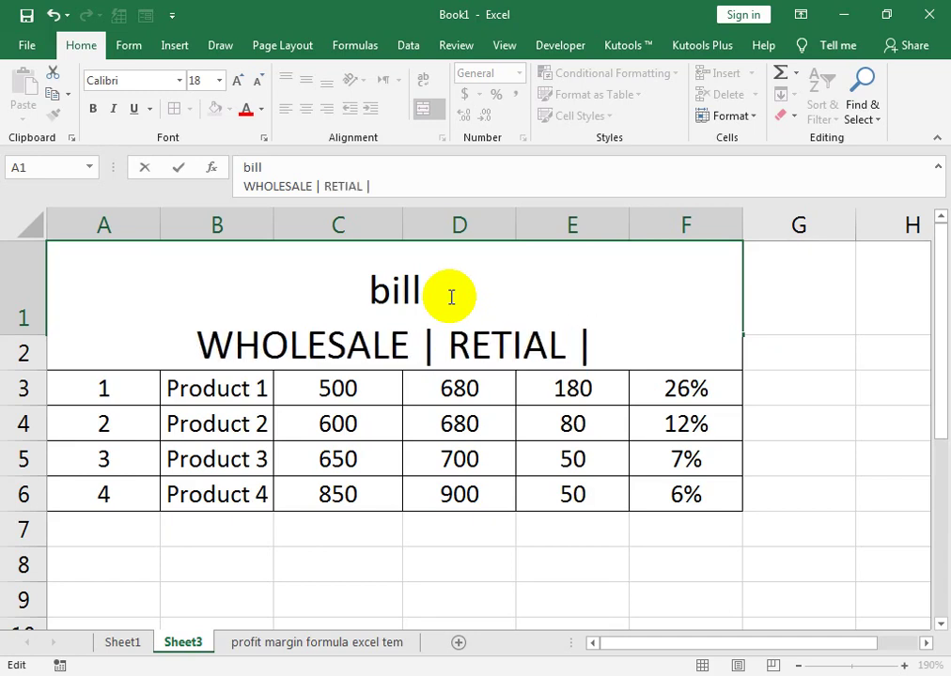
text( PROFI)
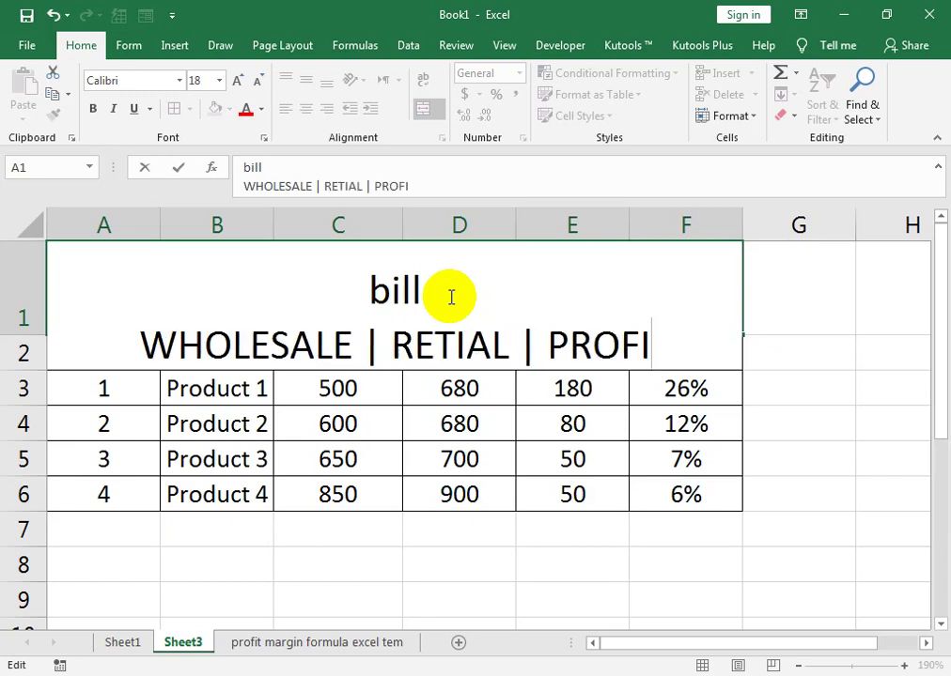
text(T)
click(457, 414)
Set the title to bold 16 pt and make row 2 slightly taller.
click(388, 270)
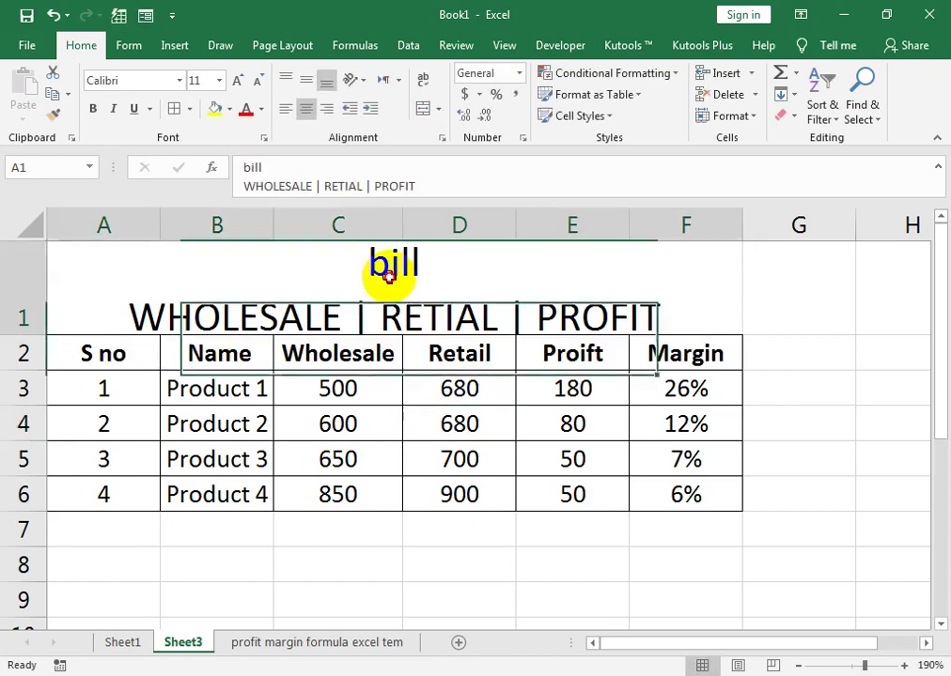
click(256, 83)
click(93, 109)
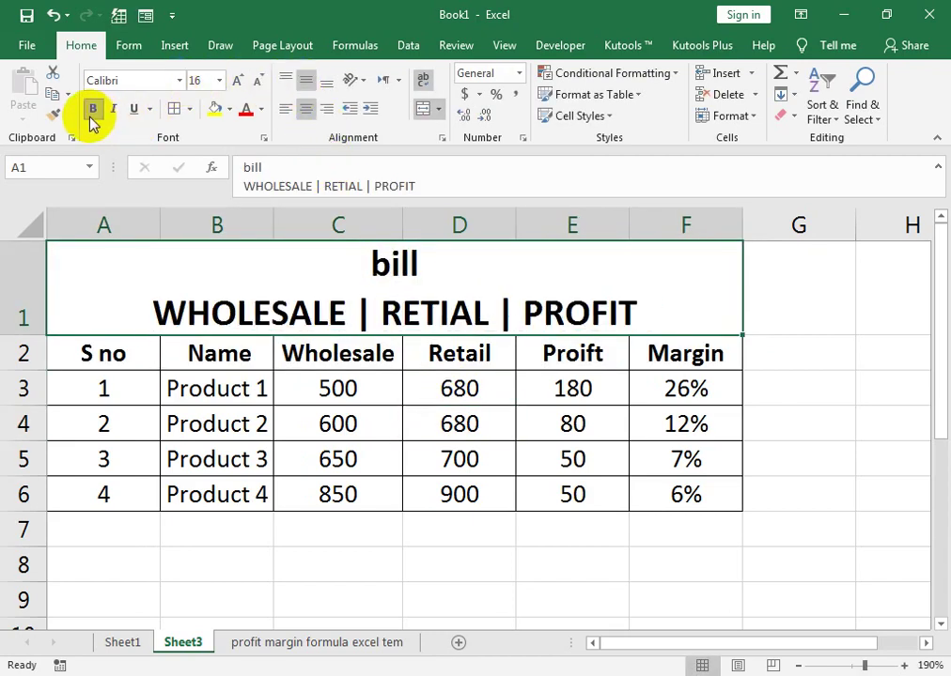
click(291, 430)
drag(17, 370, 17, 374)
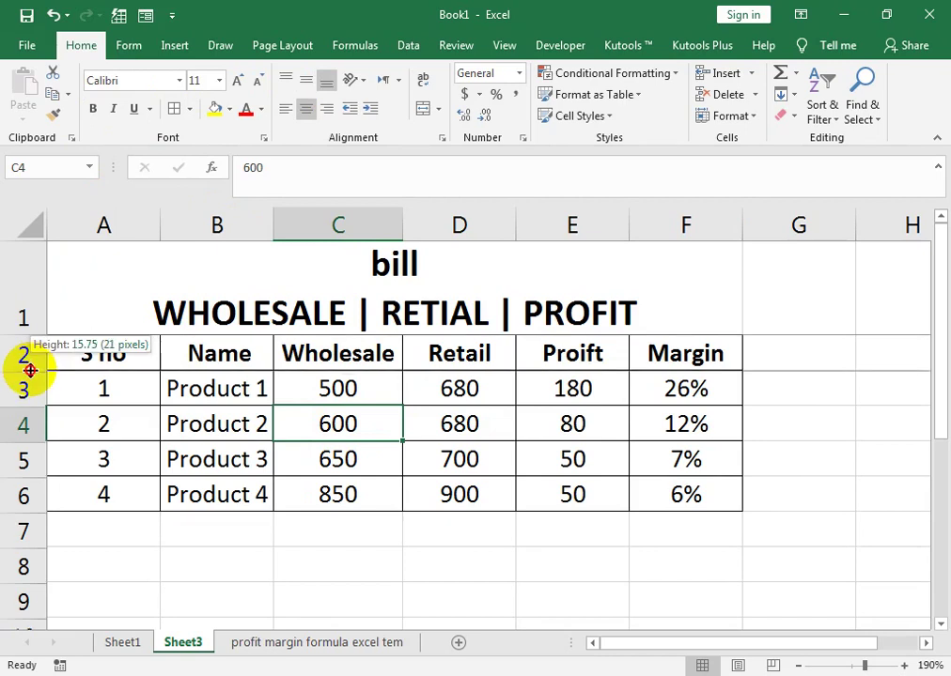
click(590, 284)
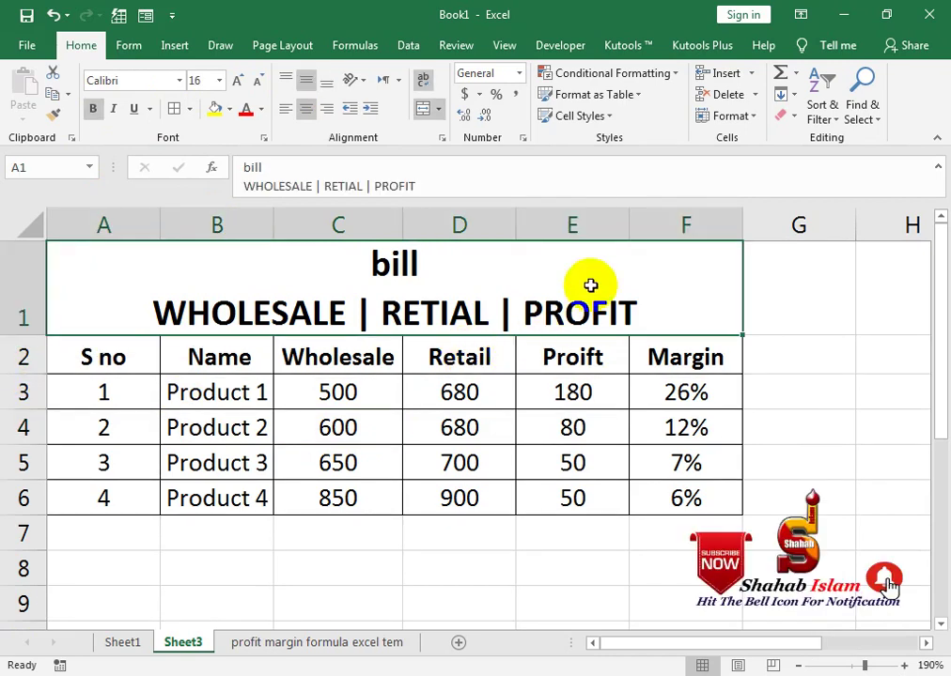
click(797, 282)
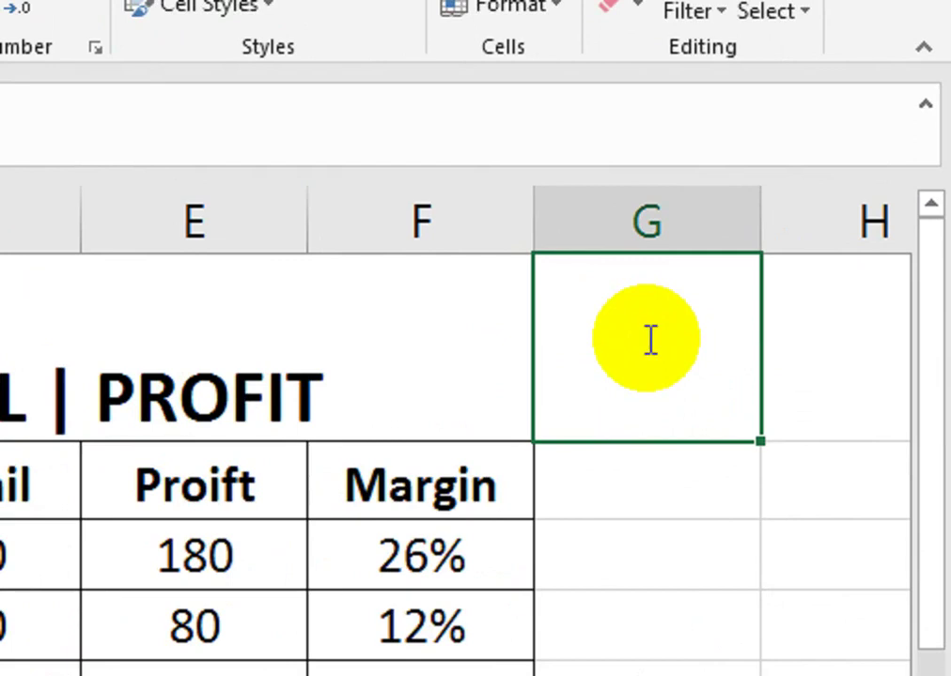
Enter =TODAY() in G1 and center it horizontally and vertically.
text(=TOD)
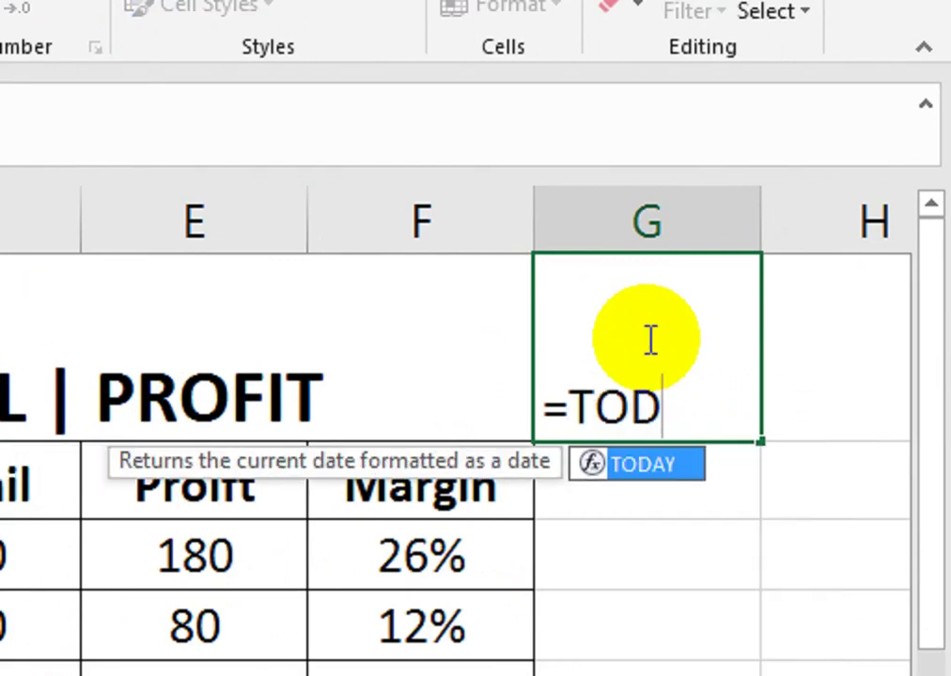
text(AY()
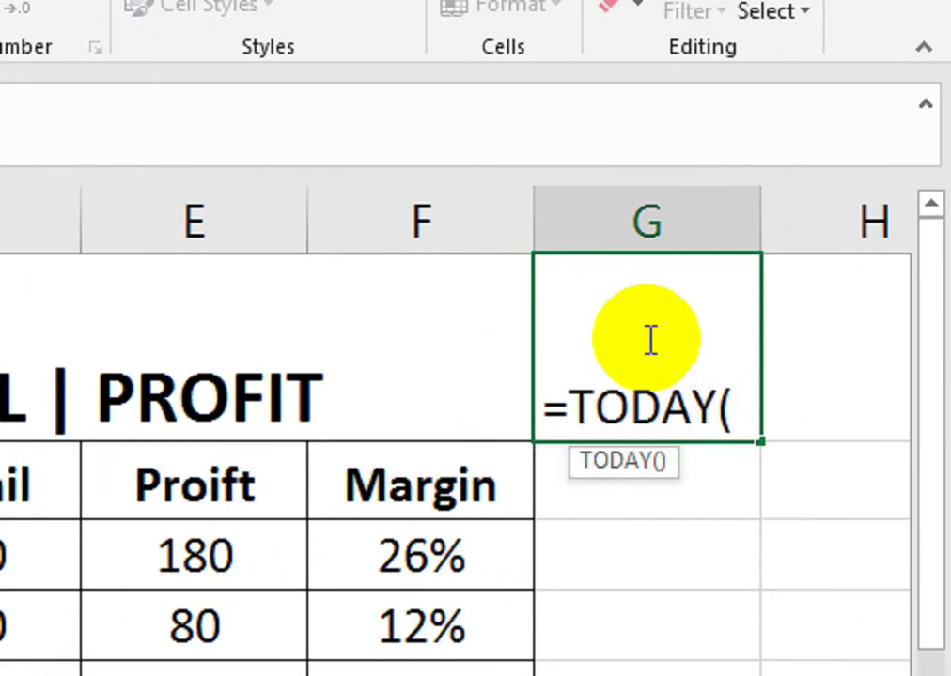
text())
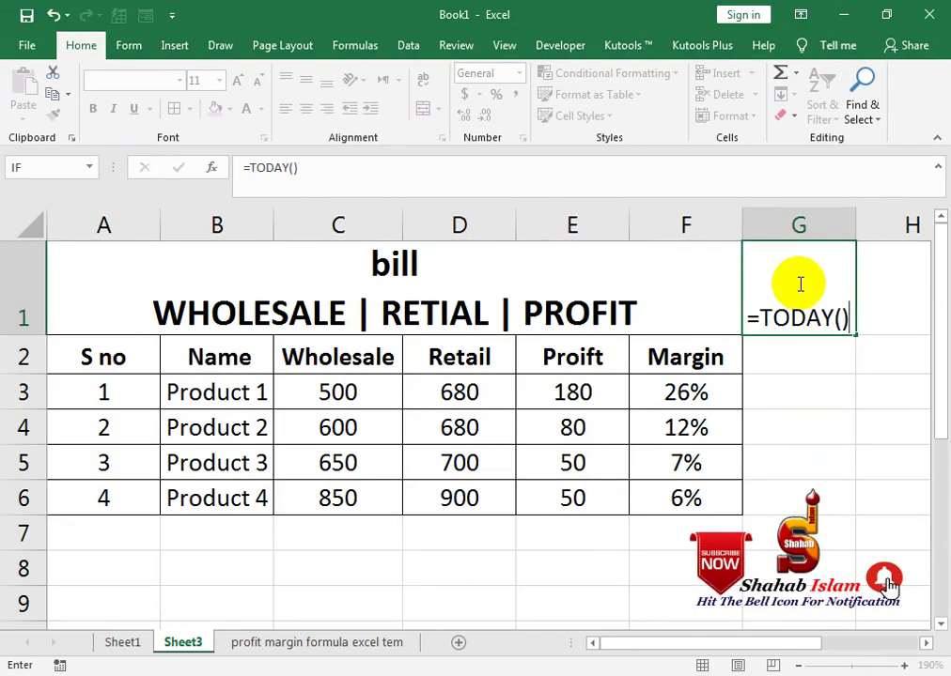
key(Return)
click(794, 282)
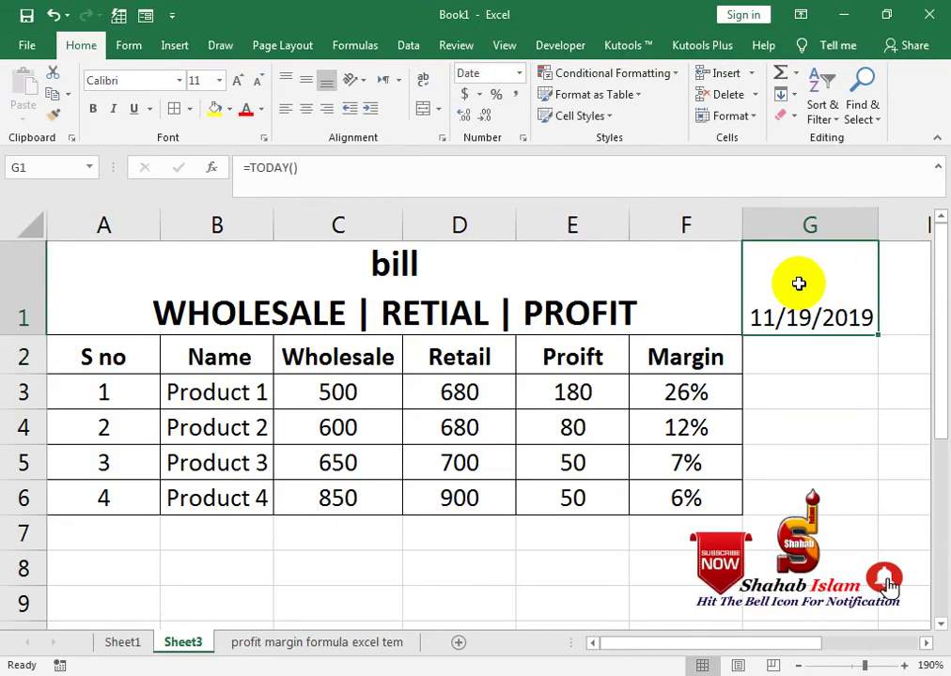
click(304, 109)
click(306, 81)
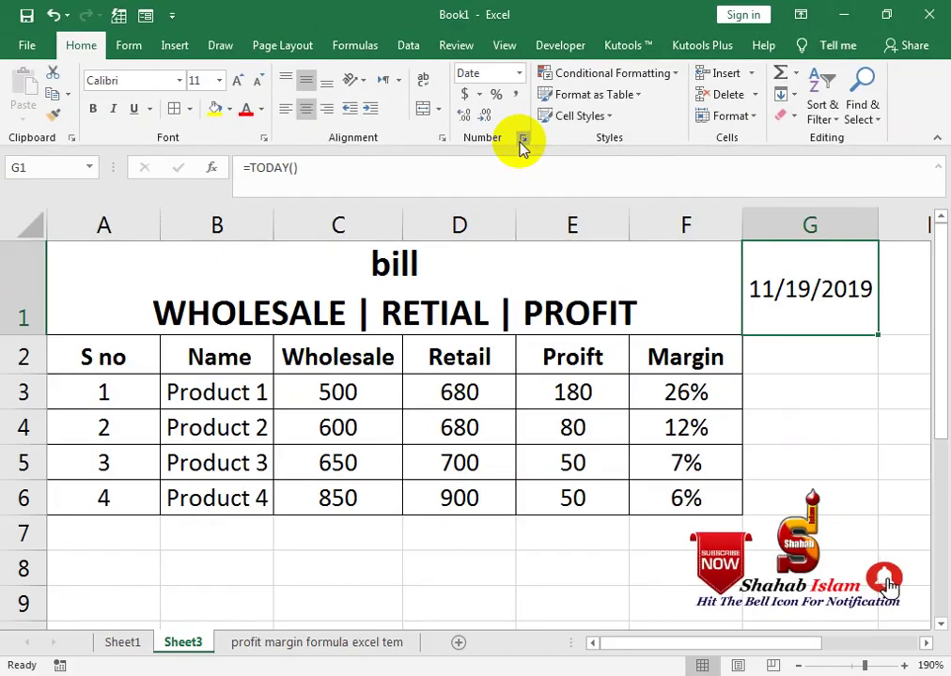
Apply the yyyy-mm-dd date format to G1 through Format Cells.
click(522, 139)
click(418, 266)
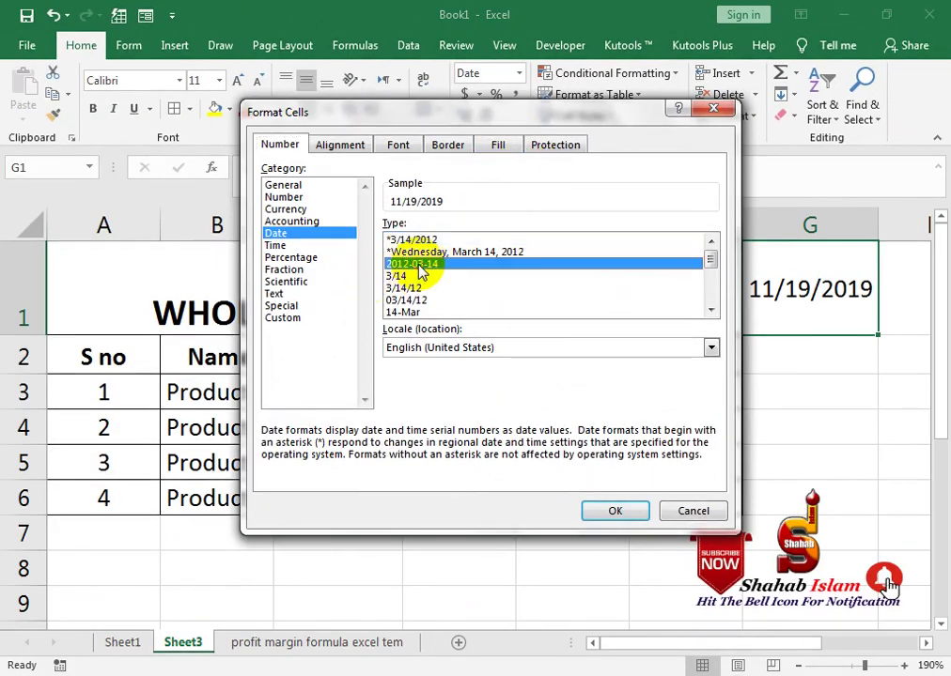
click(586, 508)
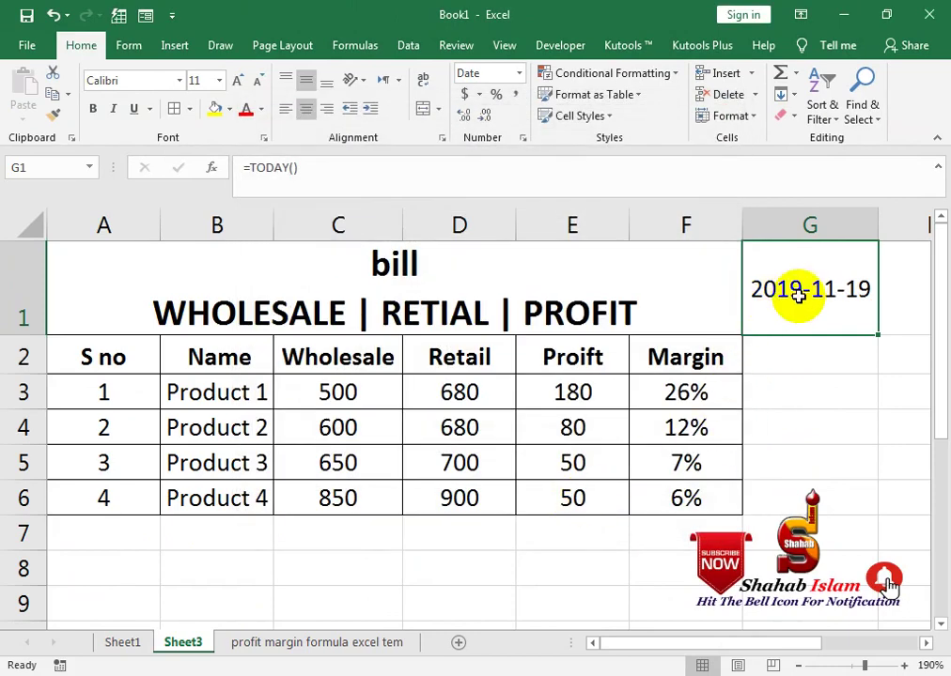
Try custom date formats, then apply d-mmm-yy so G1 shows 19-Nov-19.
click(523, 137)
click(282, 320)
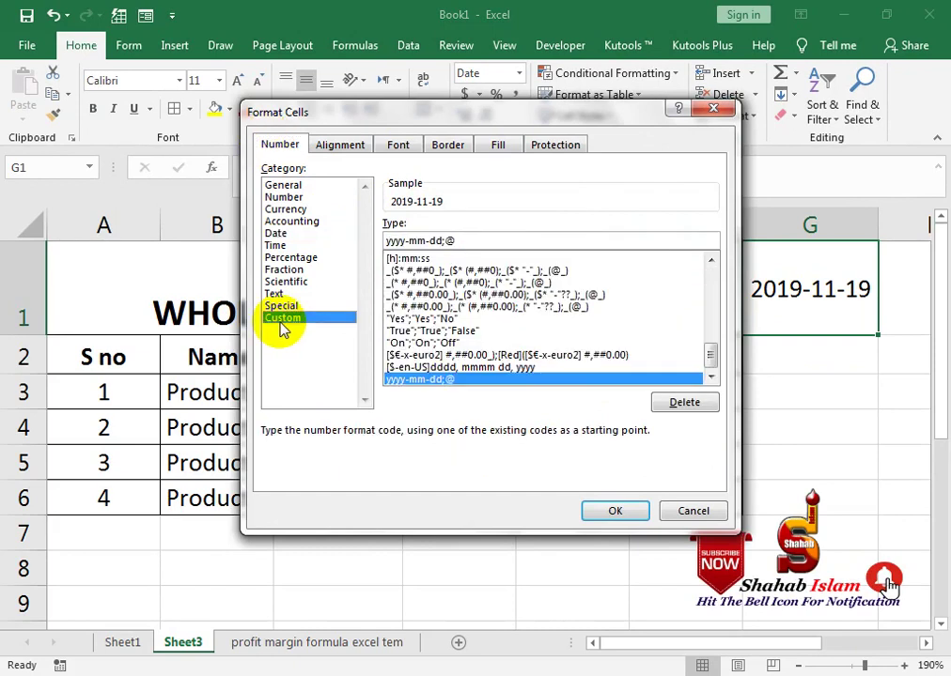
drag(706, 355, 706, 312)
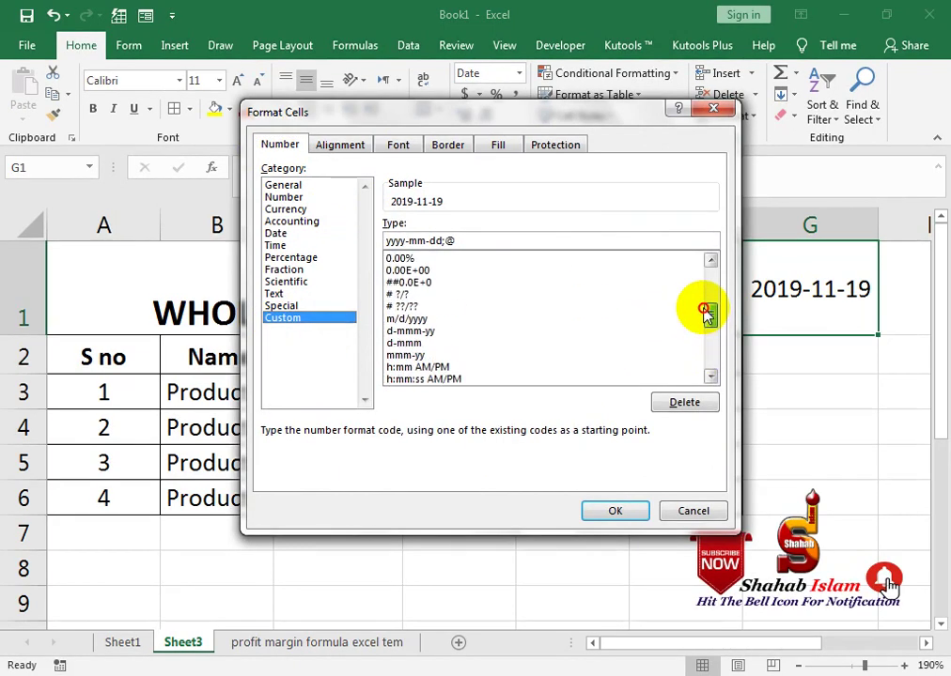
click(399, 331)
click(404, 319)
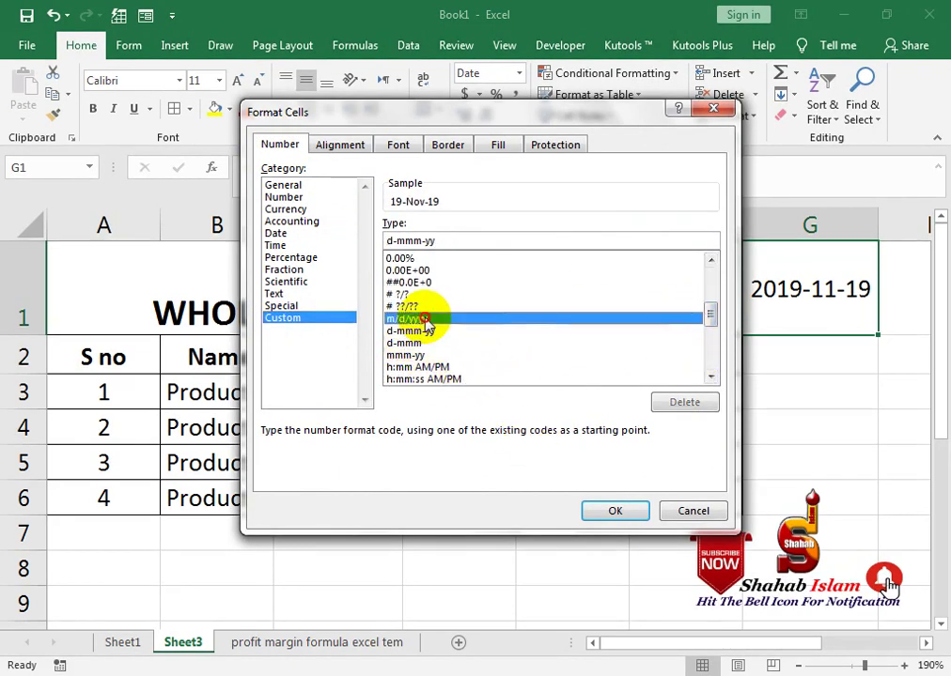
click(413, 355)
click(413, 318)
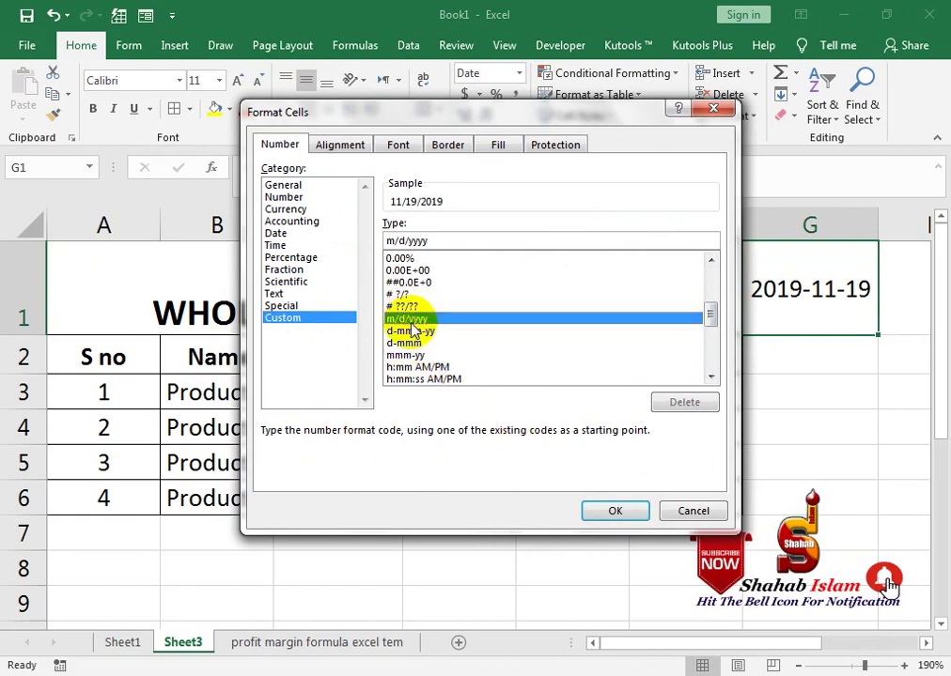
click(611, 510)
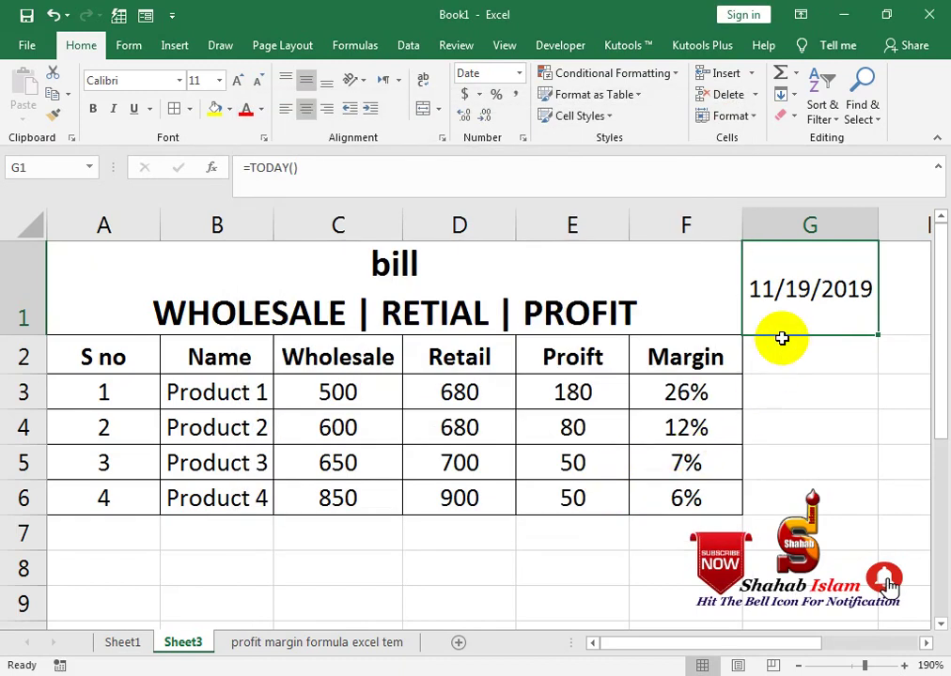
key(ctrl+shift+3)
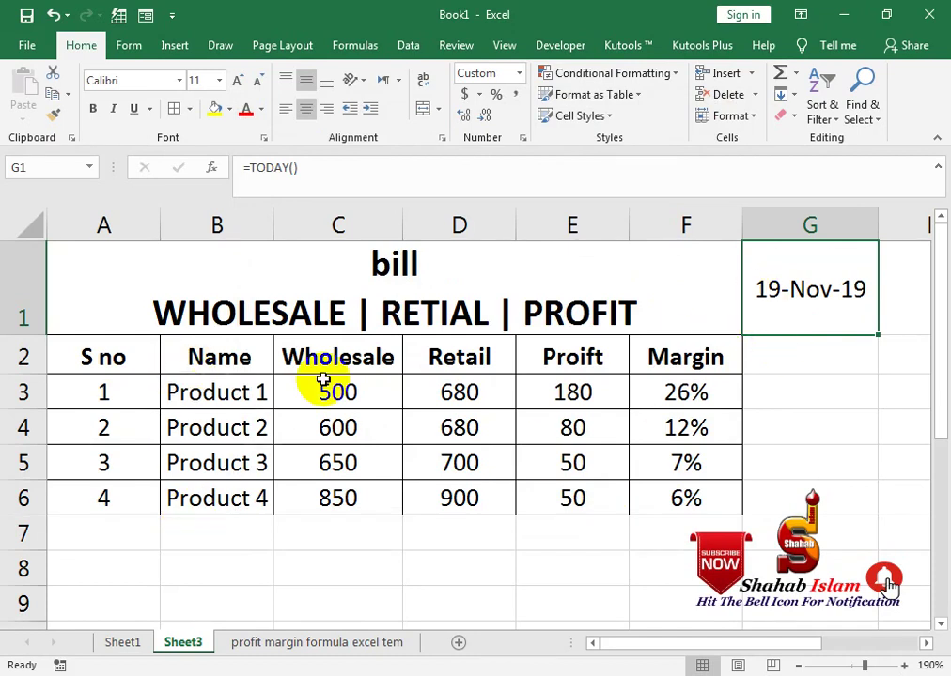
Apply Comma Style to C3:E6 so values show two decimals, like 500.00.
drag(323, 379, 548, 494)
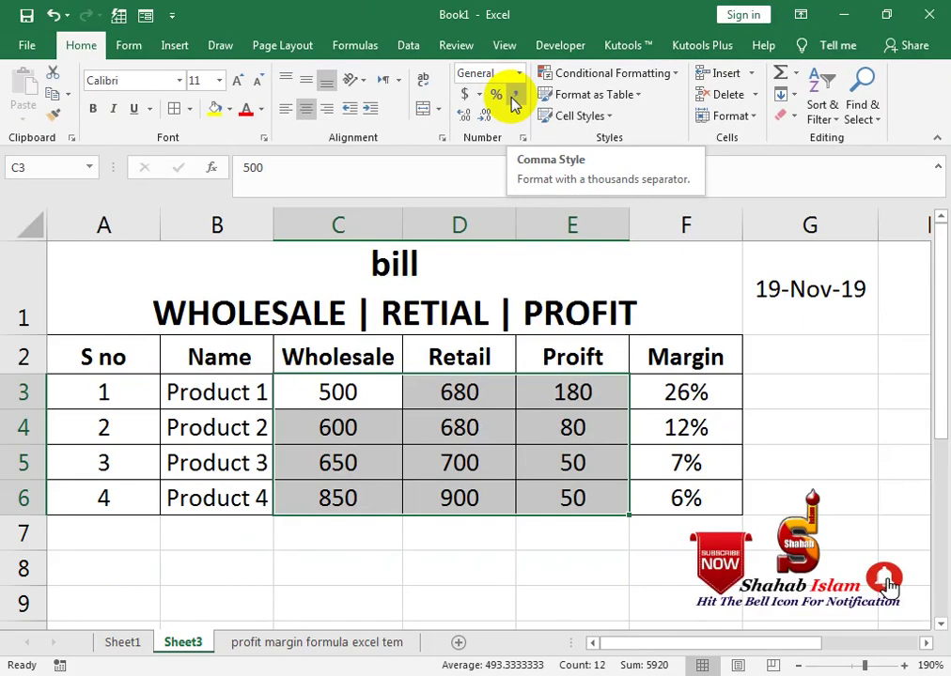
click(453, 195)
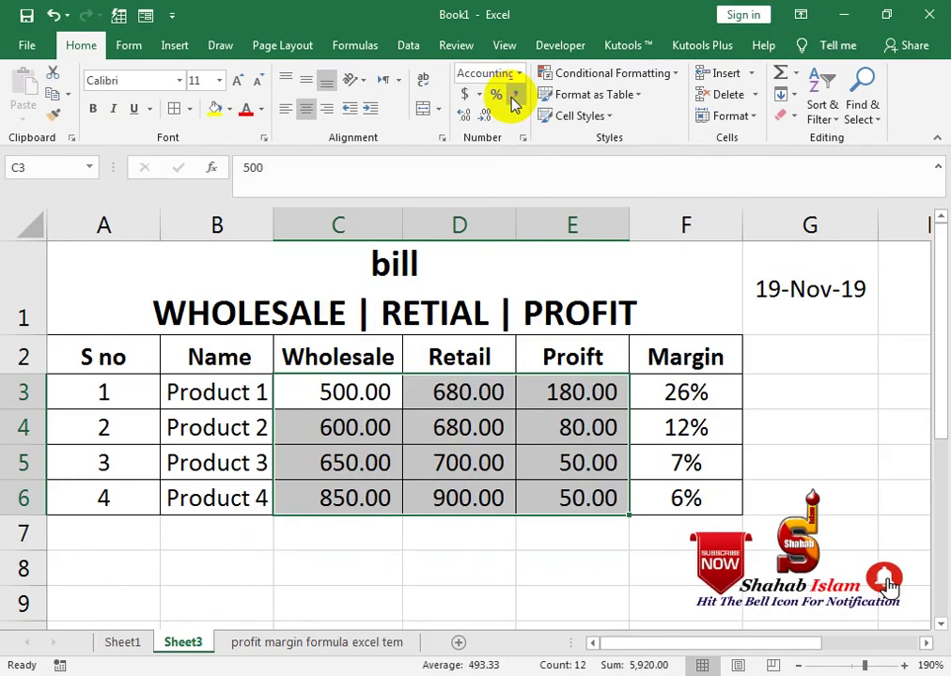
click(519, 460)
click(319, 397)
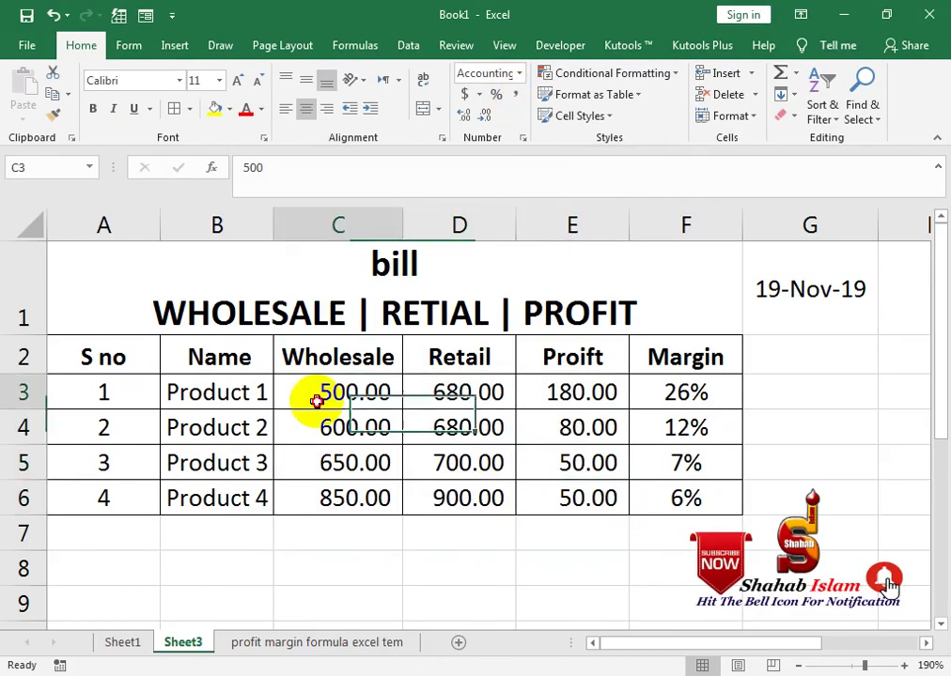
click(236, 451)
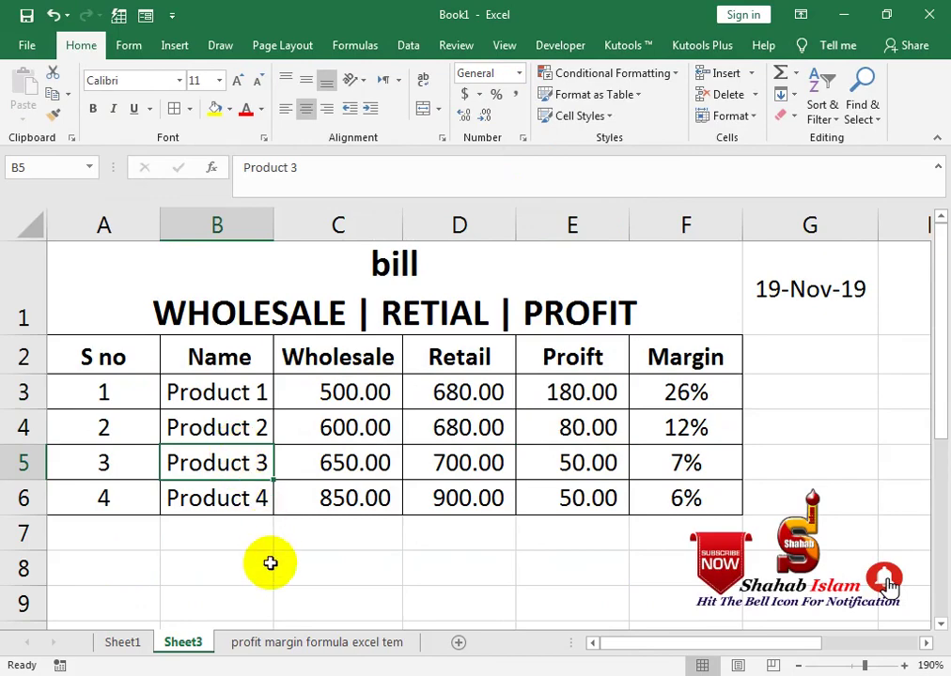